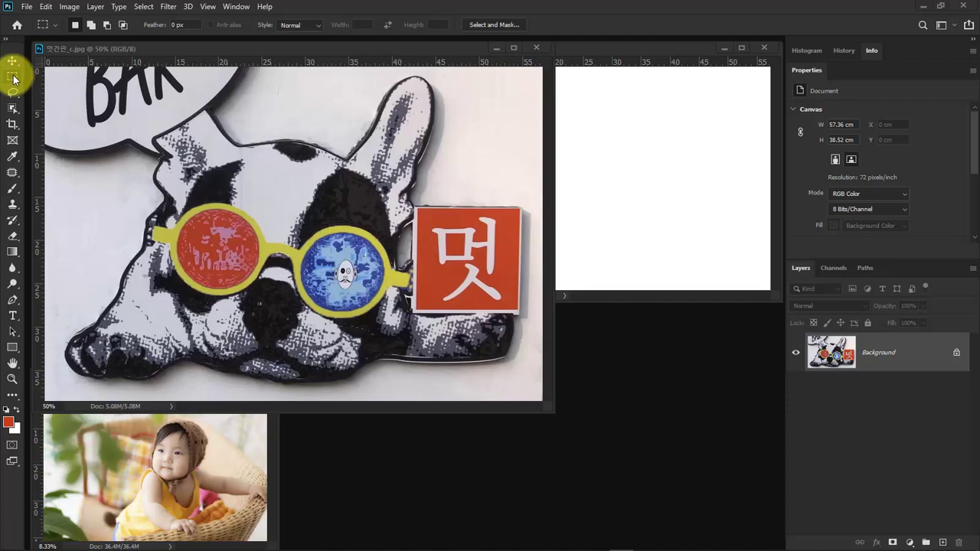
Select the red 멋 sign beside the dog in 멋간판_c.jpg with the Rectangular Marquee tool.
right_click(13, 78)
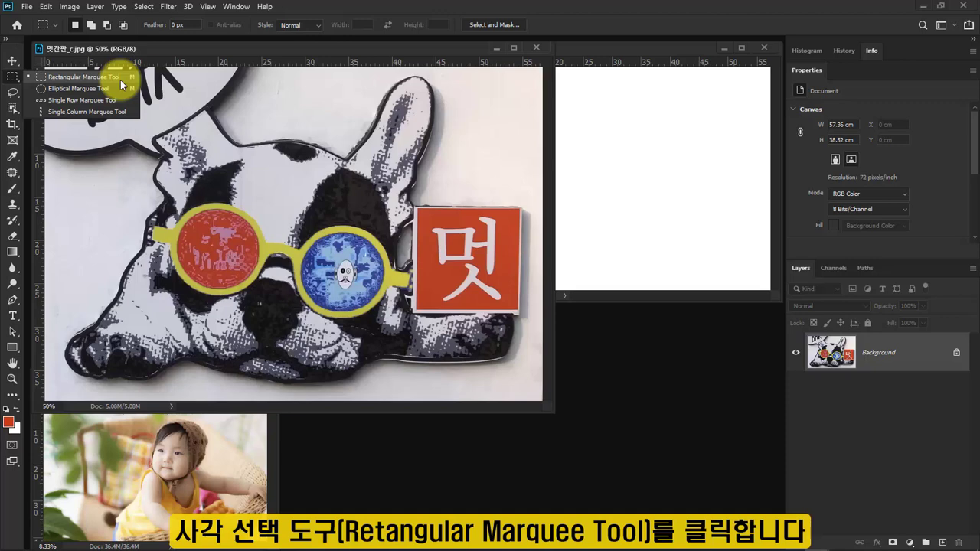
click(84, 77)
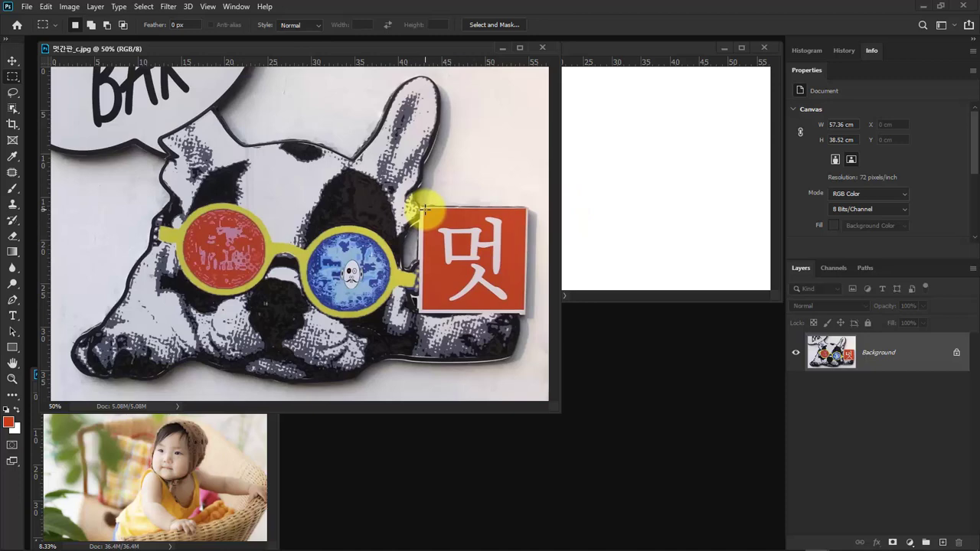
drag(423, 207, 525, 308)
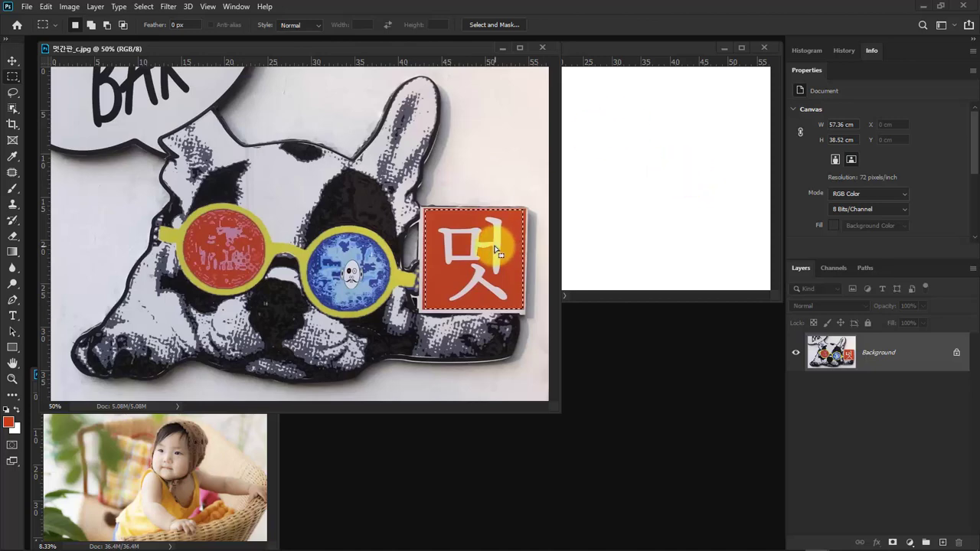
Place a copy of the selected sign in Untitled-1.psd with the Move tool, at about X 4.1 cm, Y 2.8 cm.
drag(635, 50, 664, 52)
click(251, 473)
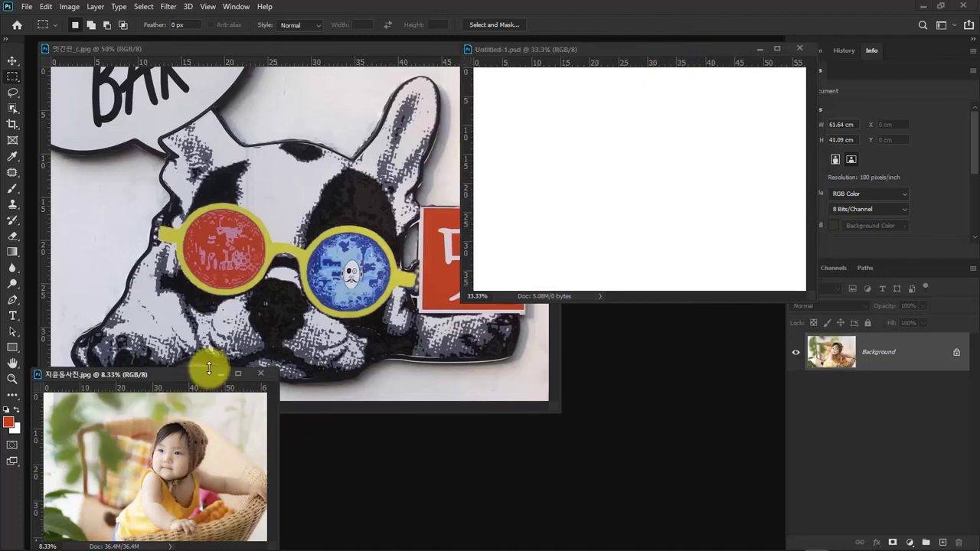
drag(194, 373, 196, 373)
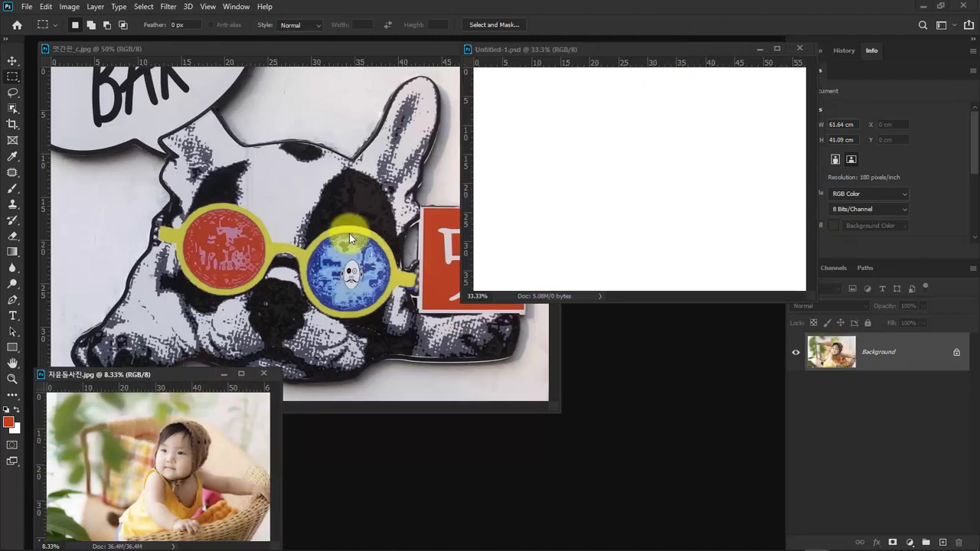
click(413, 50)
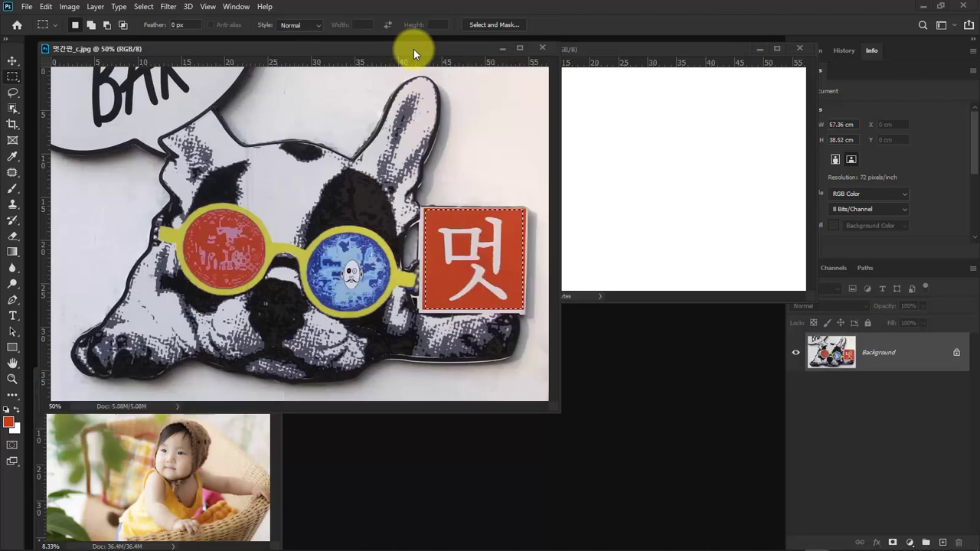
click(13, 62)
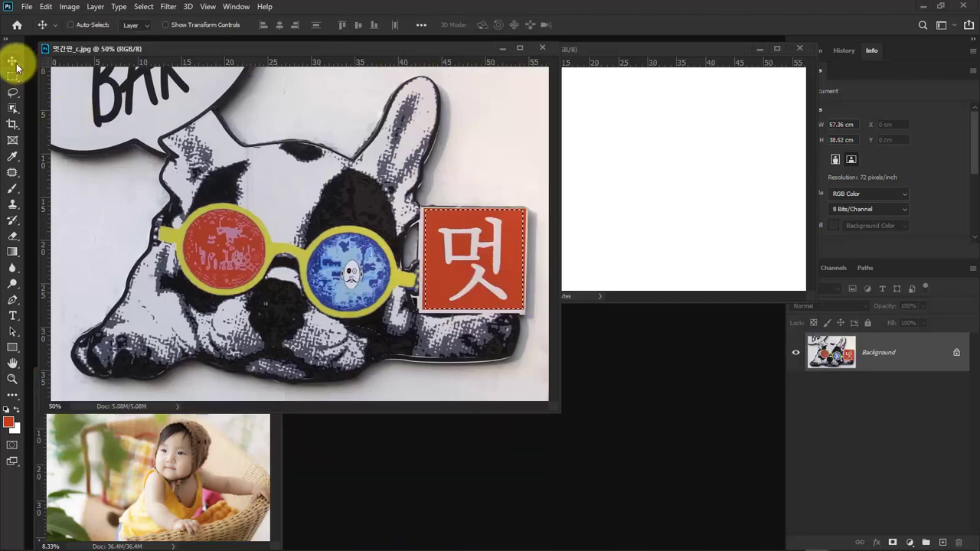
click(42, 61)
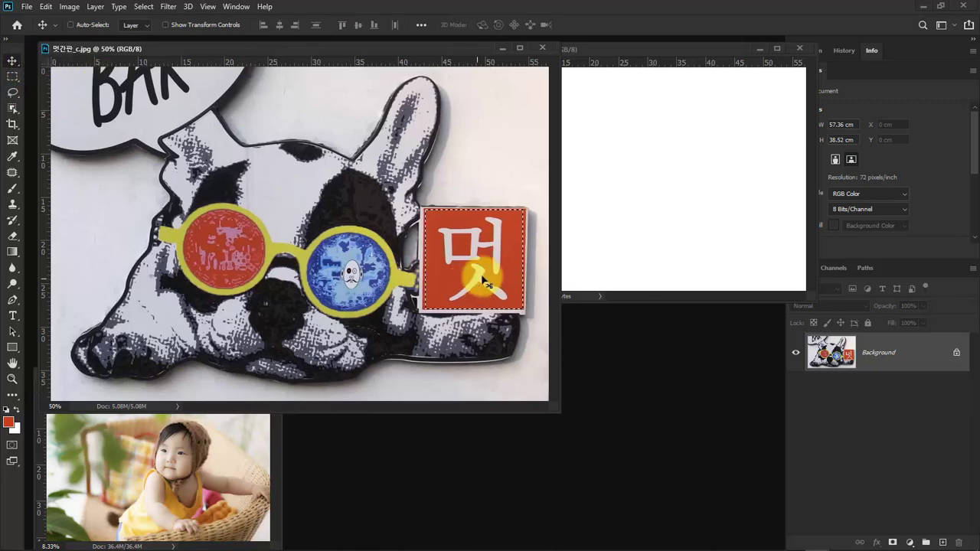
drag(483, 263, 537, 120)
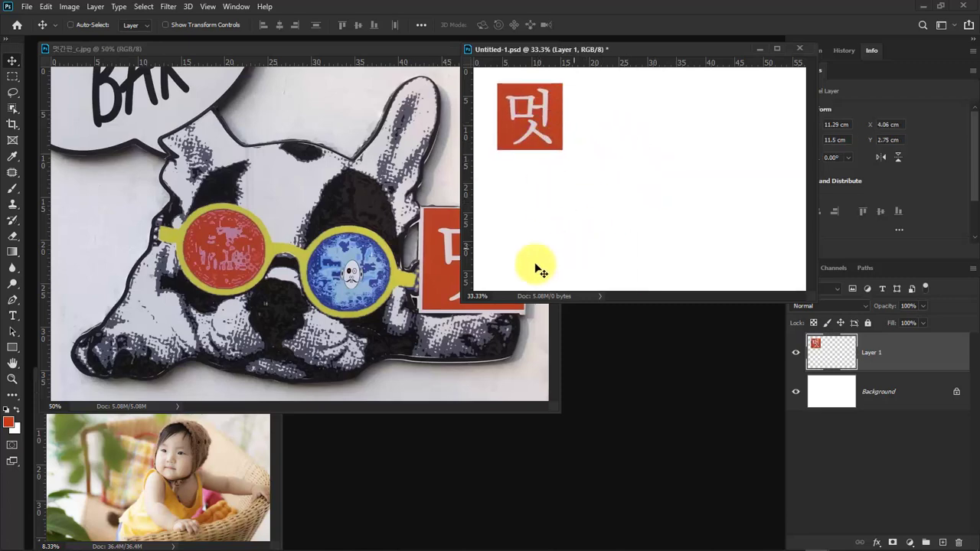
Place another copy of the selected sign in the baby photo, over the foliage near its upper-left corner.
click(433, 274)
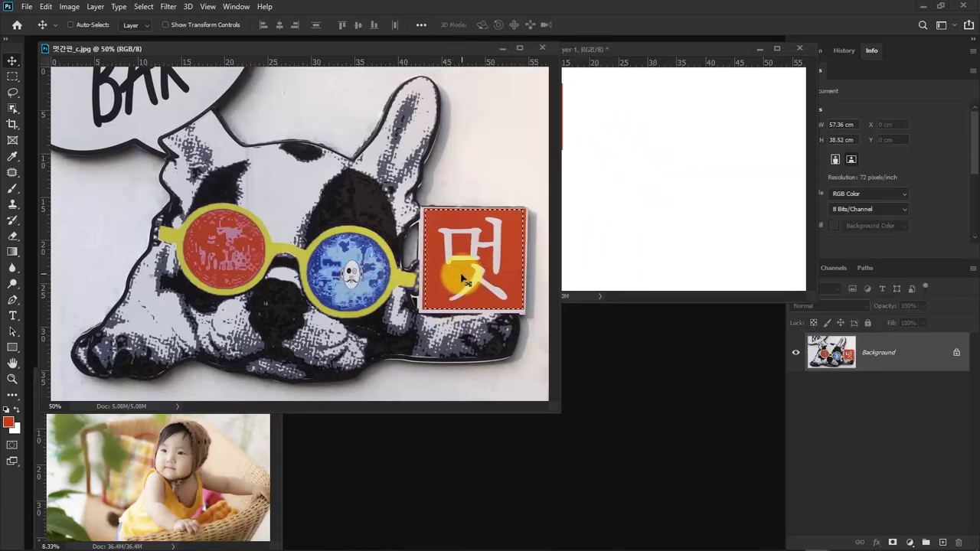
drag(464, 273, 81, 419)
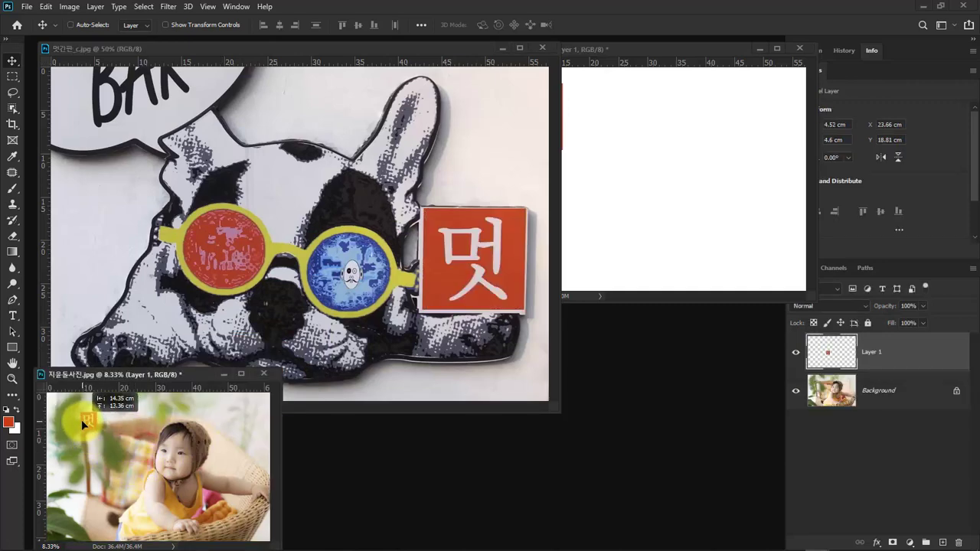
click(634, 47)
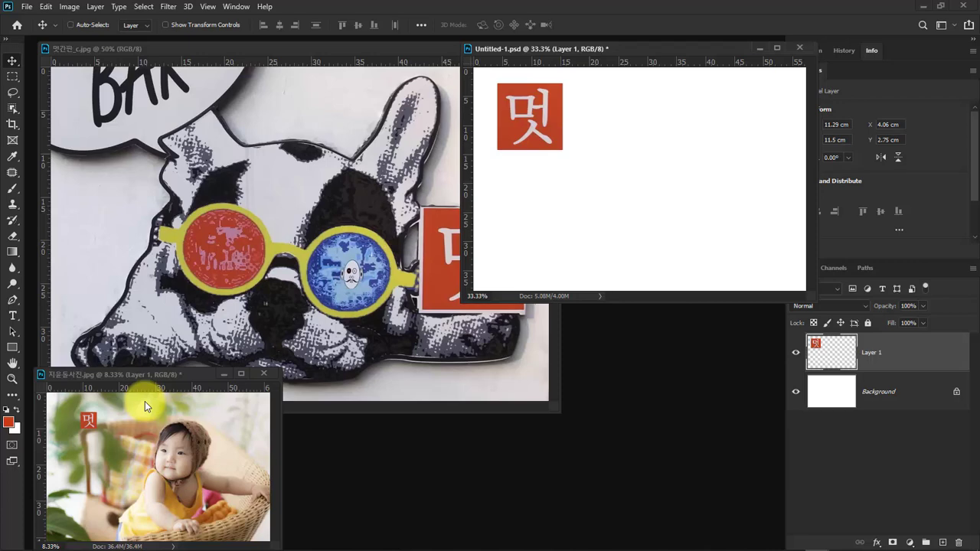
Copy the selected sign from 멋간판_c.jpg to the clipboard and paste it into both Untitled-1.psd and the baby photo.
click(486, 389)
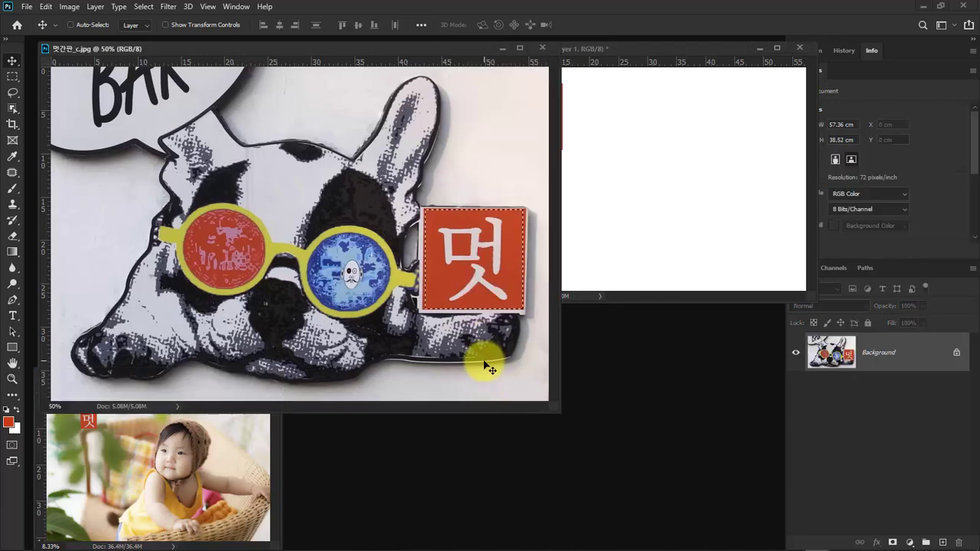
key(ctrl+c)
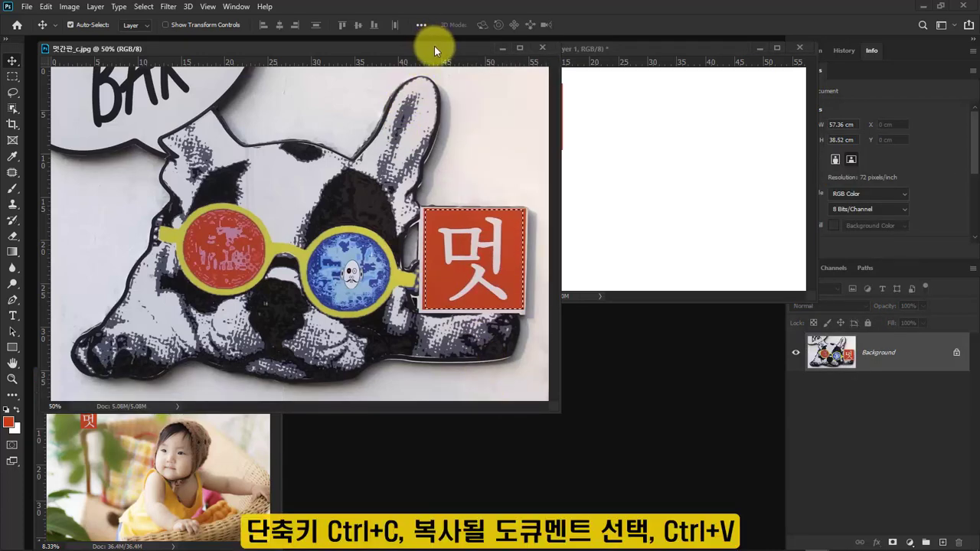
click(605, 49)
drag(611, 48, 600, 49)
key(ctrl+v)
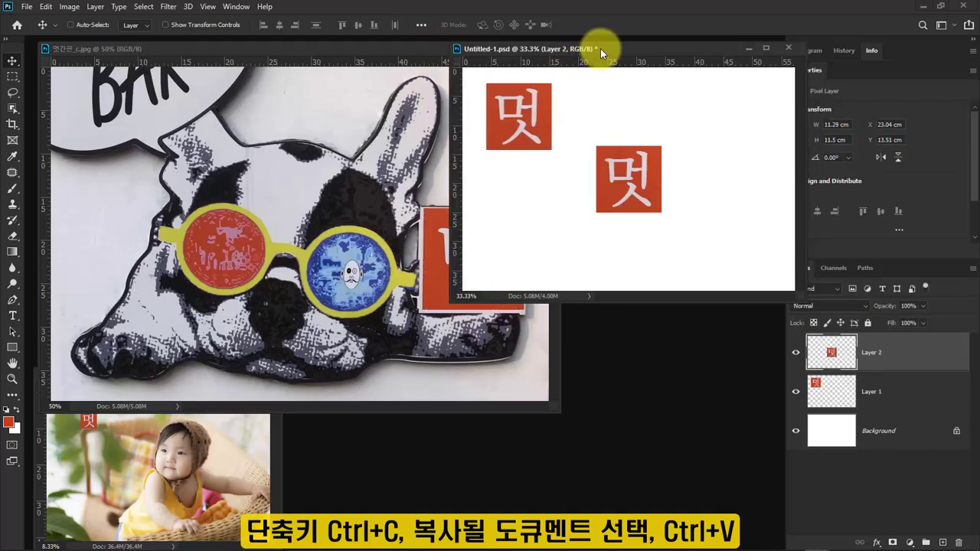
click(218, 470)
drag(243, 471, 241, 459)
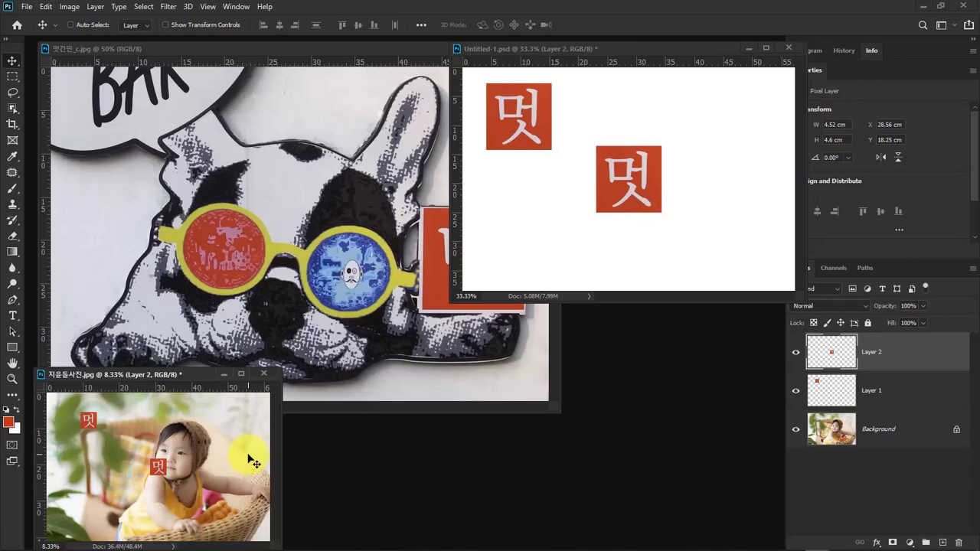
Make room for the layer list of Untitled-1.psd and inspect Layer 2 and Layer 1 by hiding and reshowing them.
click(807, 71)
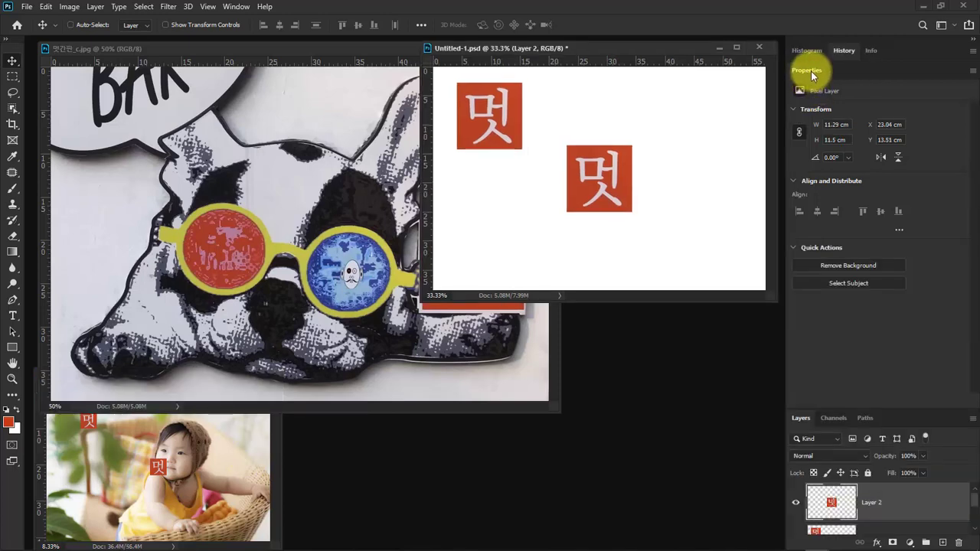
click(811, 70)
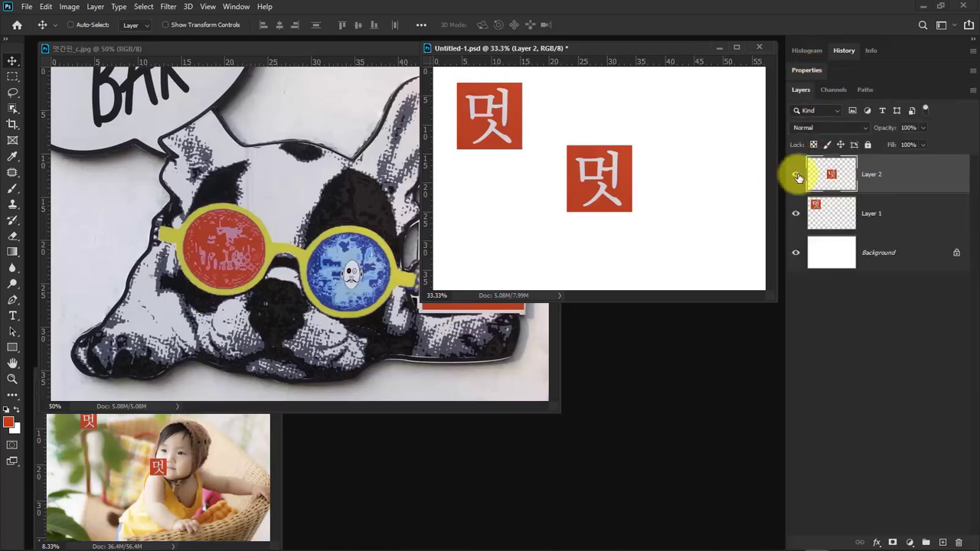
drag(798, 177, 796, 214)
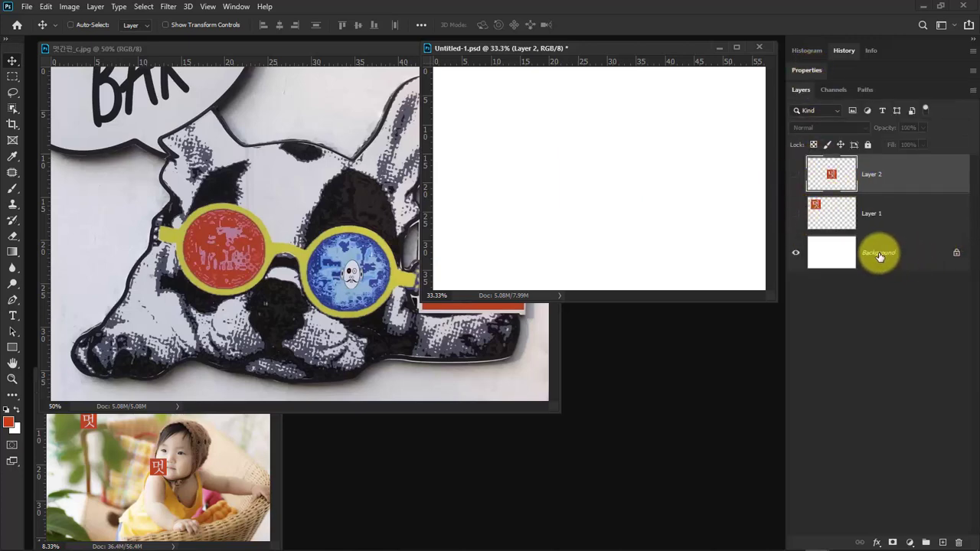
click(879, 257)
click(796, 214)
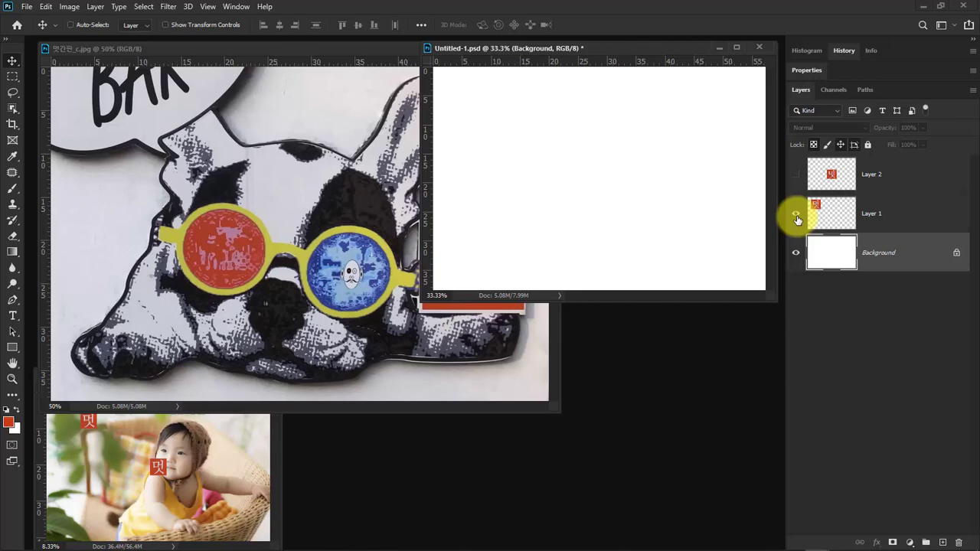
click(881, 214)
click(876, 181)
click(797, 177)
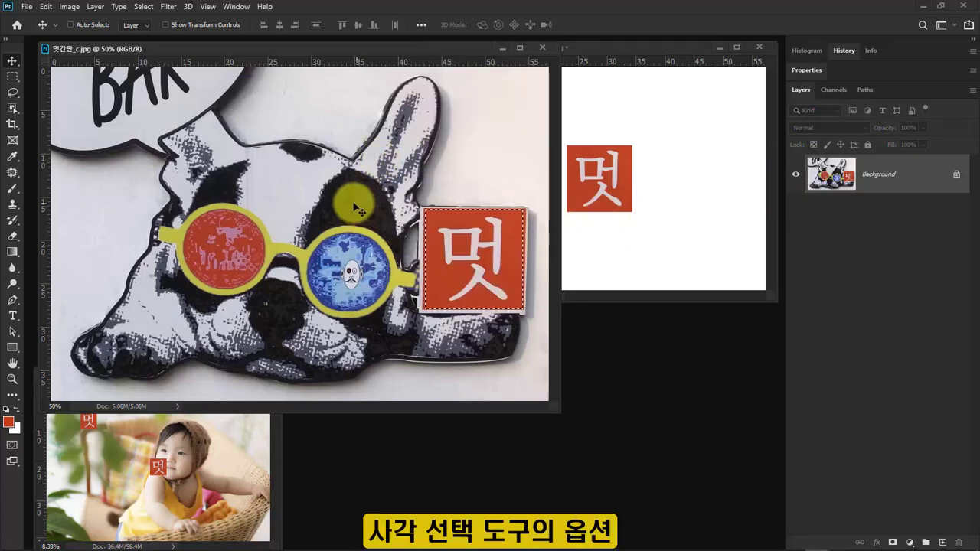
Return to the Rectangular Marquee tool and add two overlapping rectangles up to the dog's ear to the sign selection.
click(12, 77)
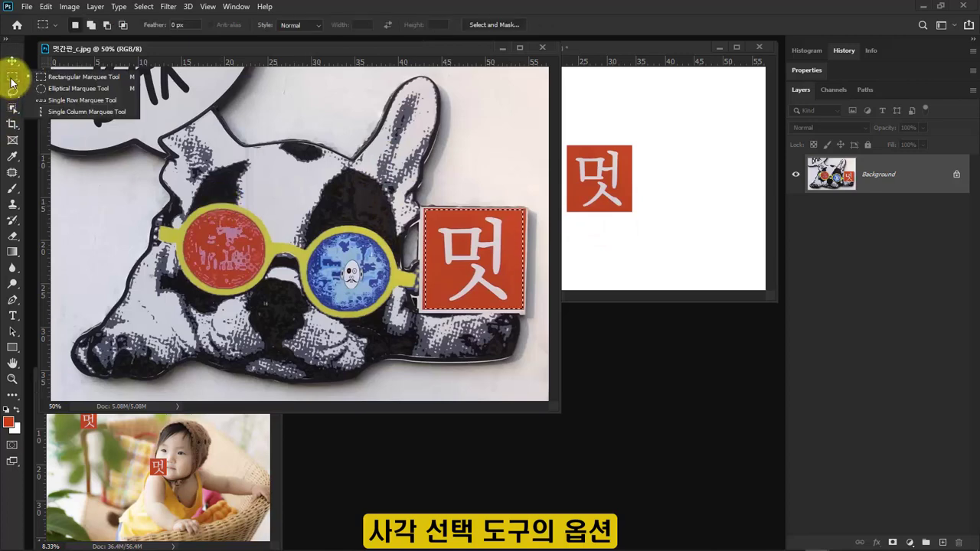
click(42, 77)
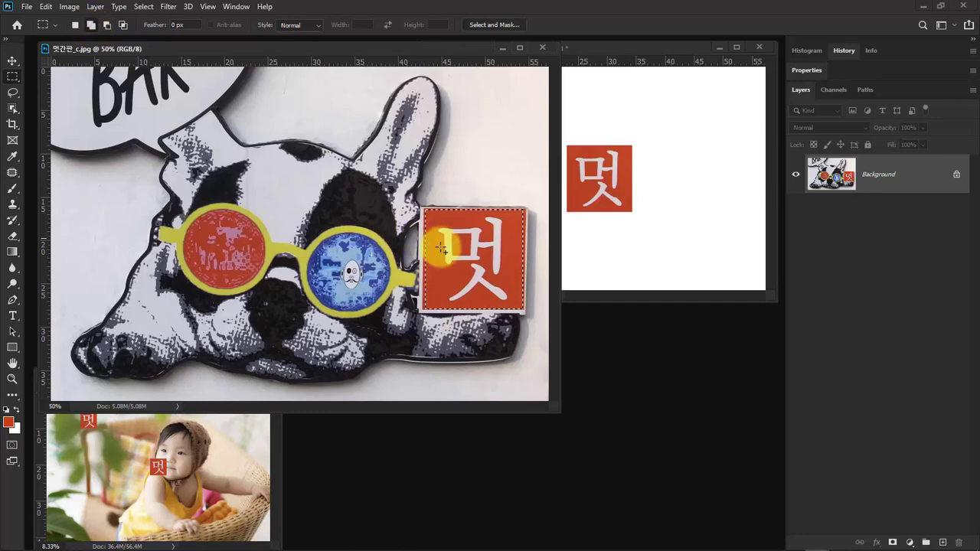
drag(375, 150, 470, 249)
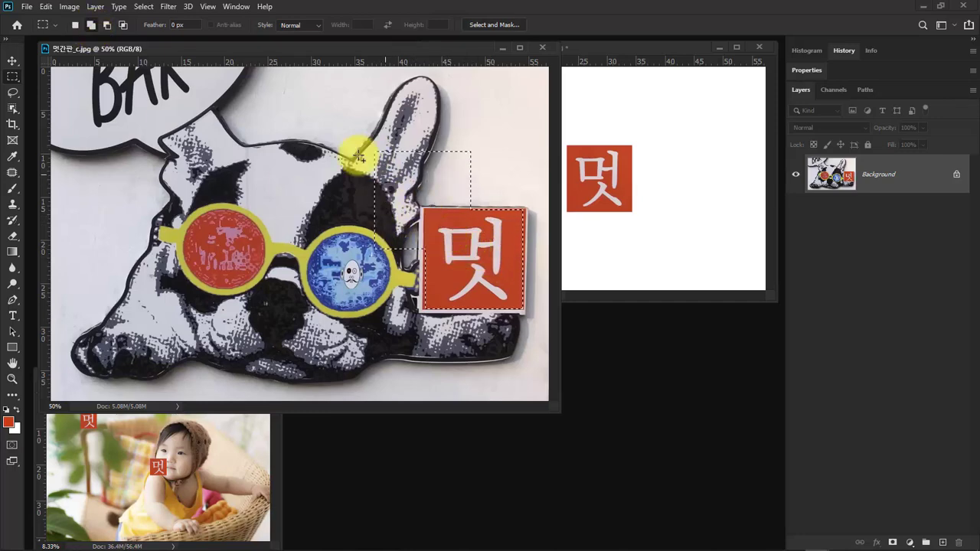
drag(329, 107, 427, 191)
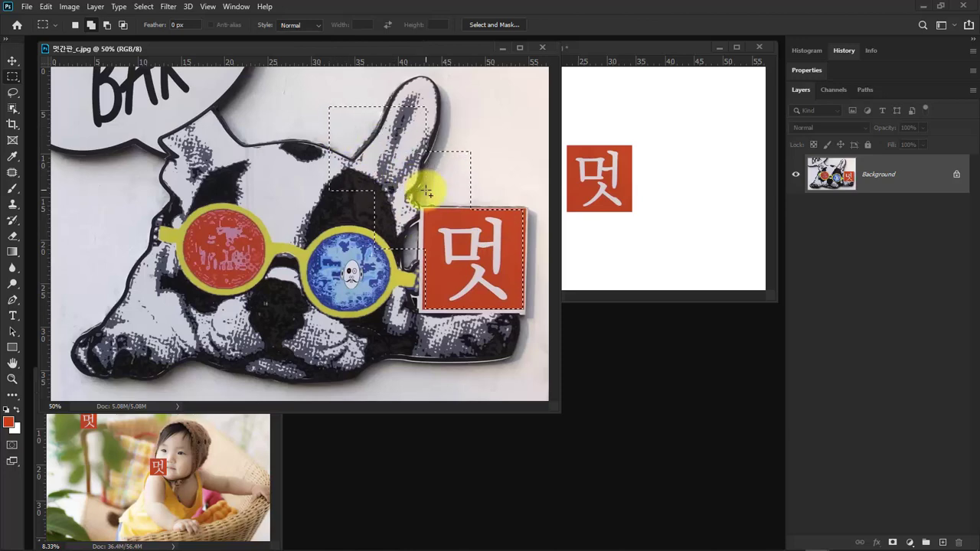
Subtract a strip across the top of the selection and intersect the rest with a rectangle over the dog's forehead.
click(107, 25)
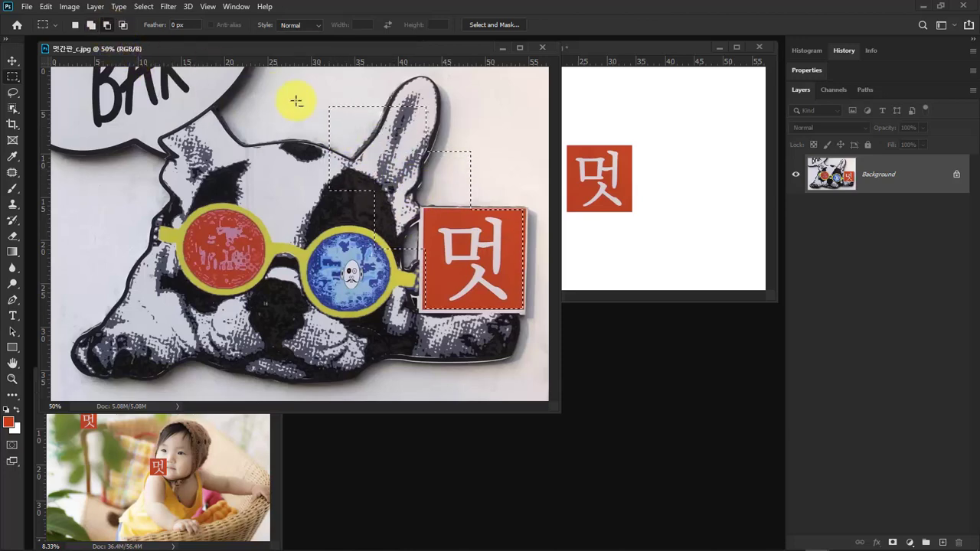
drag(295, 92, 465, 134)
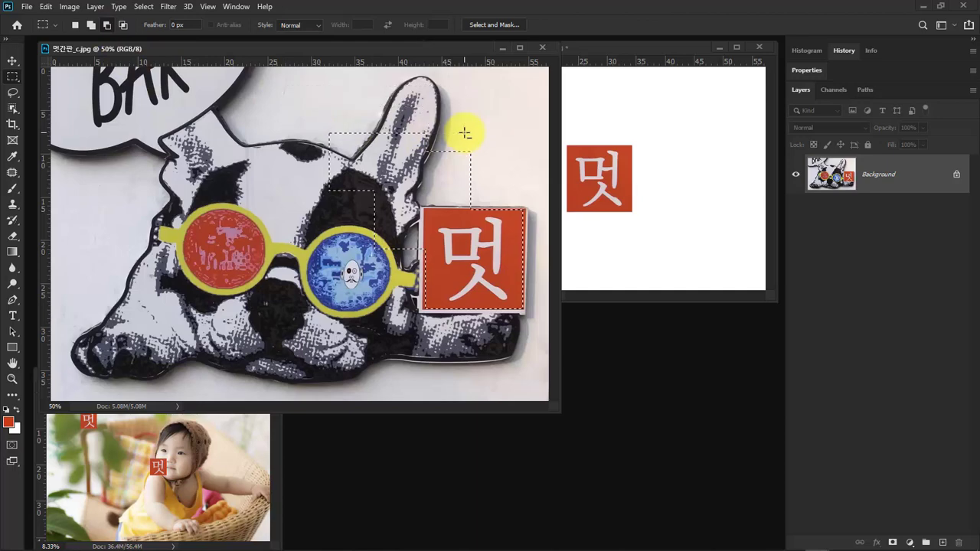
click(123, 25)
drag(272, 98, 375, 226)
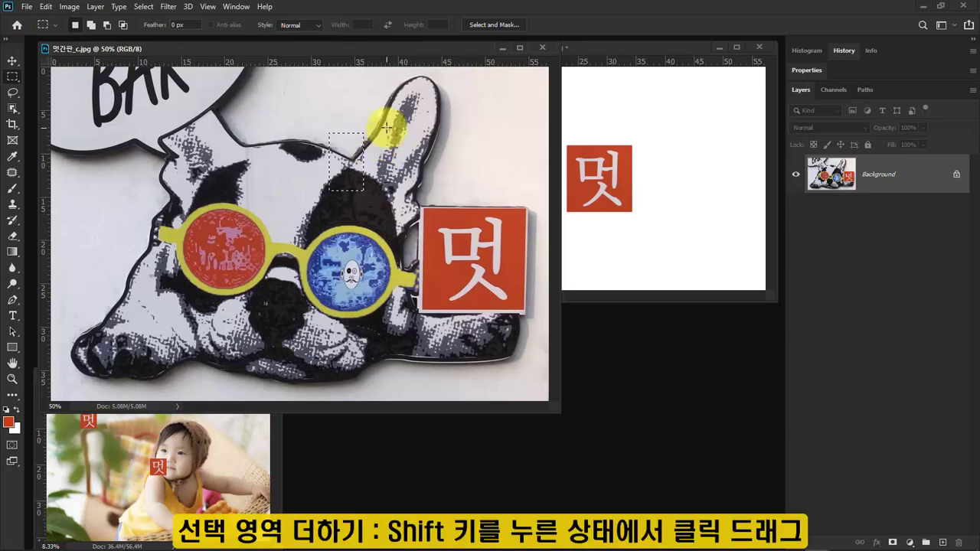
Add a rectangle beside the dog's ear to the selection and subtract a rectangle covering the upper ear.
key(shift)
drag(396, 105, 373, 154)
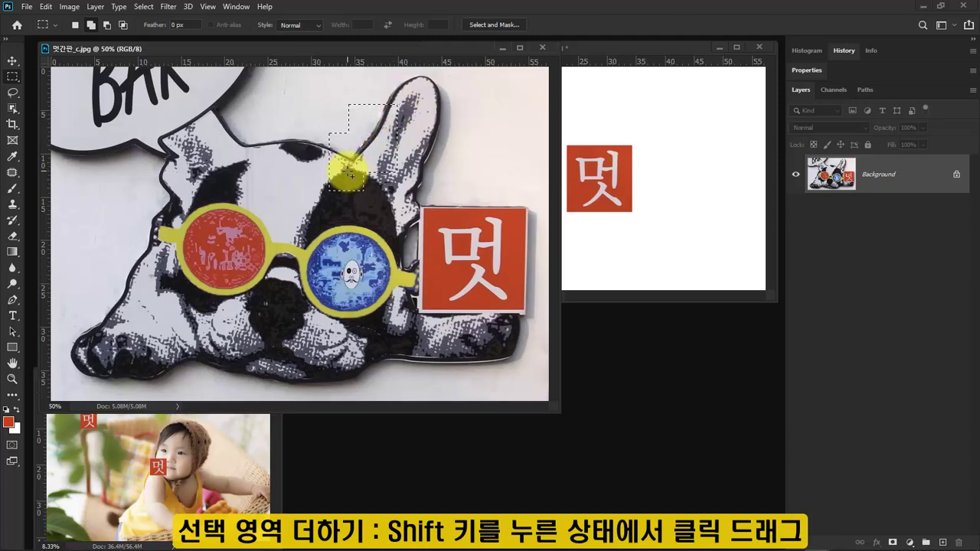
key(alt)
drag(443, 90, 376, 148)
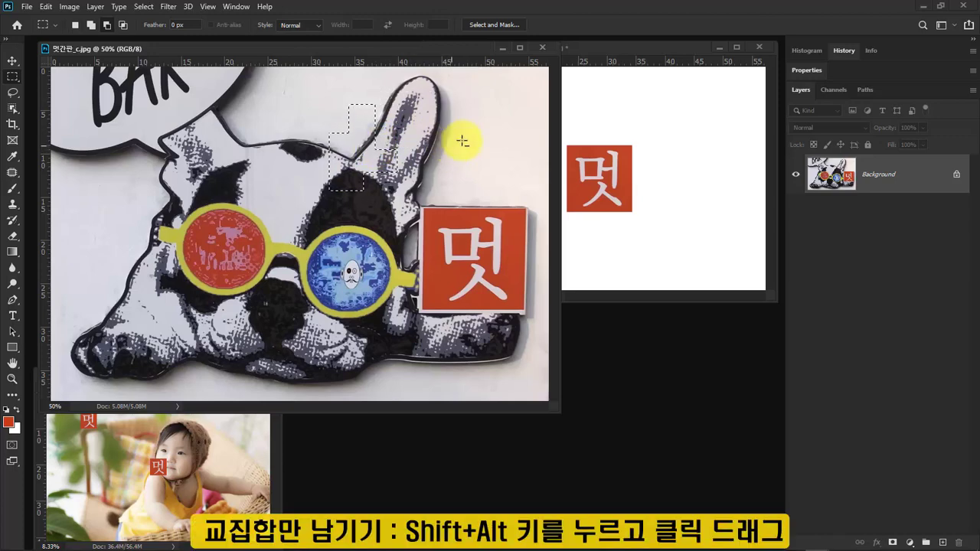
Intersect the selection with a thin horizontal band across the dog's ear and remove the whole selection.
drag(492, 141, 311, 155)
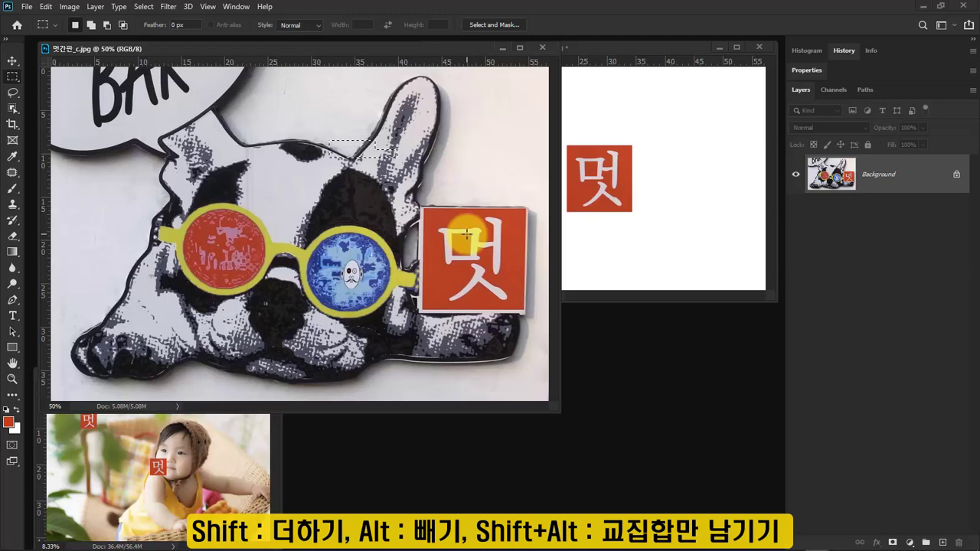
key(ctrl+d)
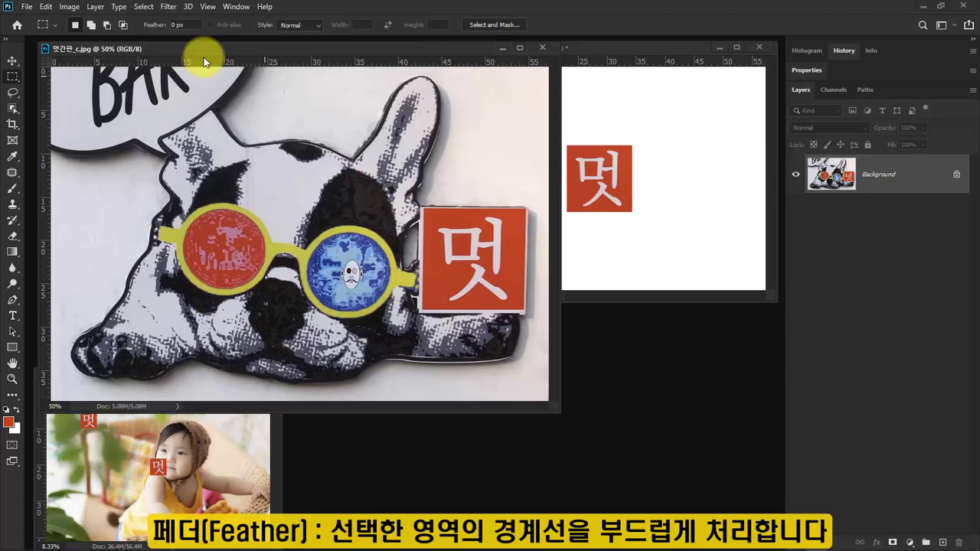
Set the Rectangular Marquee tool's feather to 50 px.
click(176, 24)
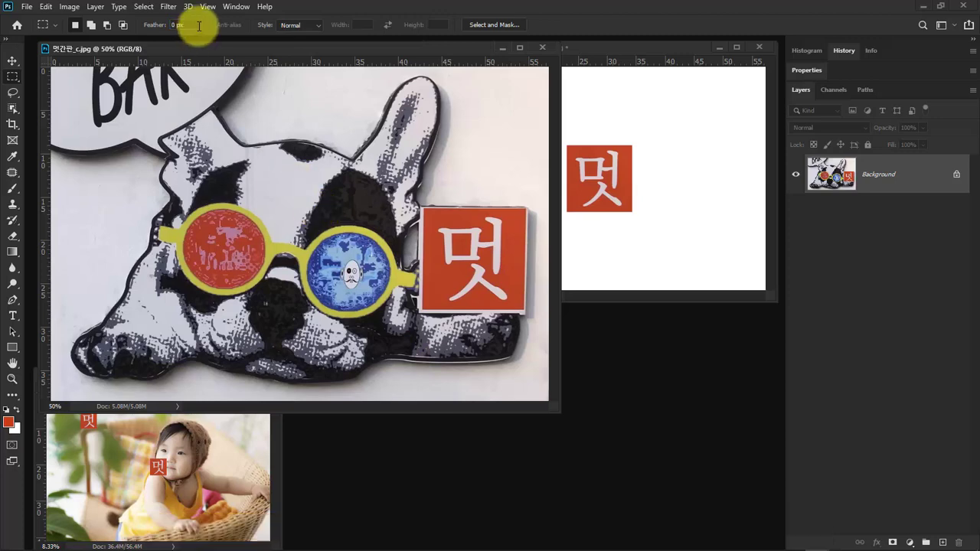
click(194, 26)
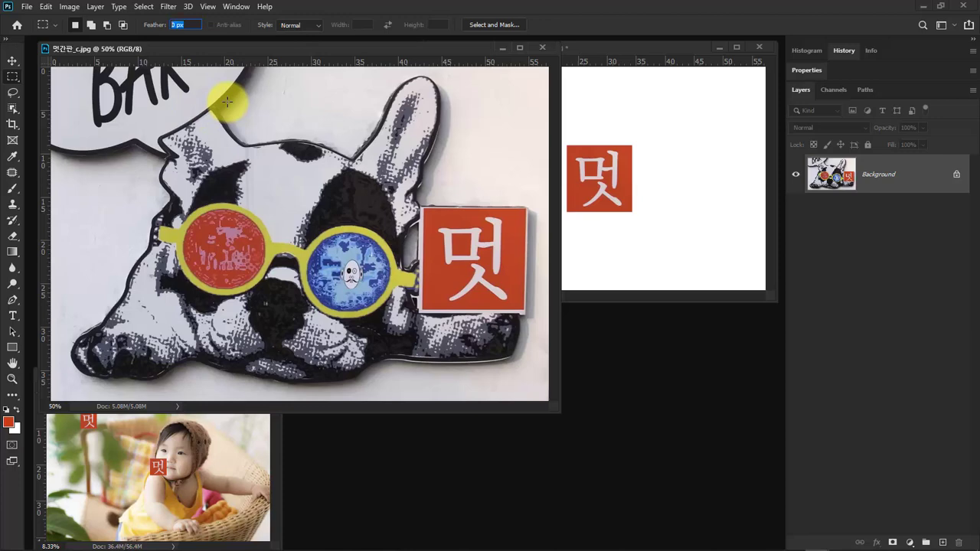
text(50)
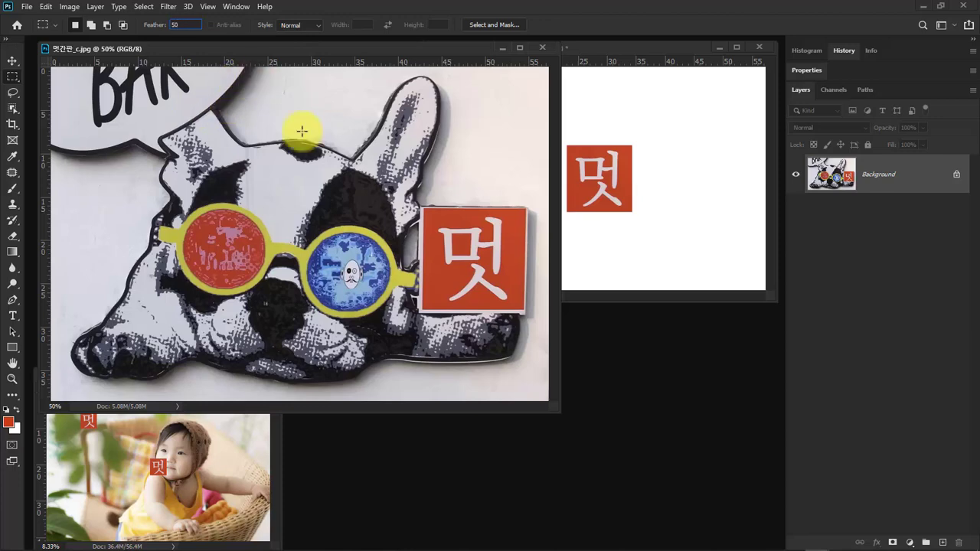
Select the red sign beside the dog with the feathered marquee and preview the selection in Quick Mask mode.
drag(431, 218, 522, 308)
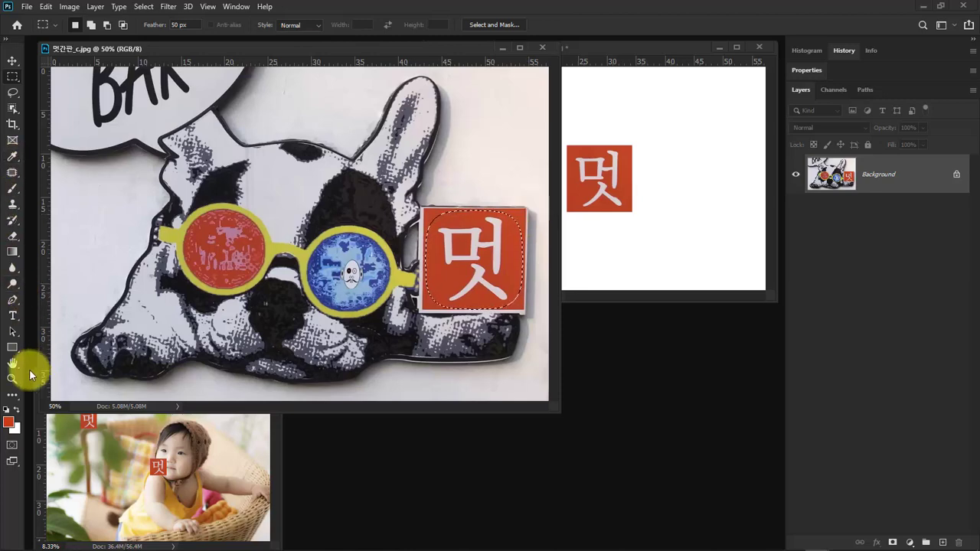
click(13, 449)
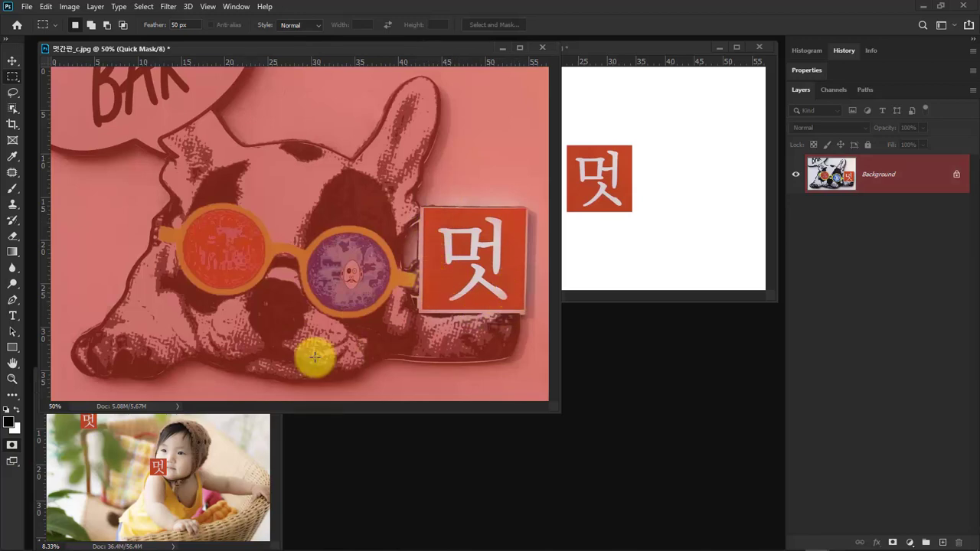
click(11, 449)
Configure the Quick Mask options to colour Selected Areas, using bright green 2bf703 as the mask colour.
double_click(11, 449)
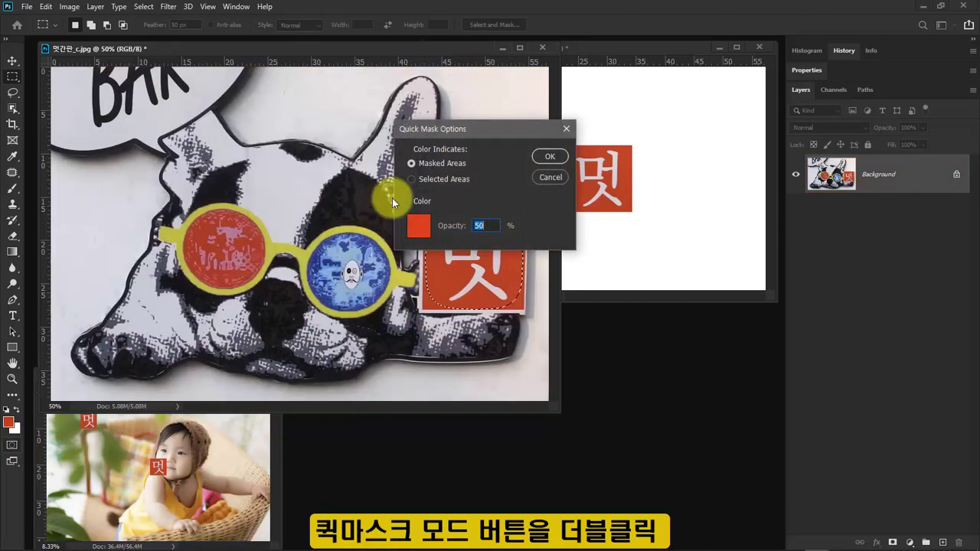
drag(464, 134, 609, 126)
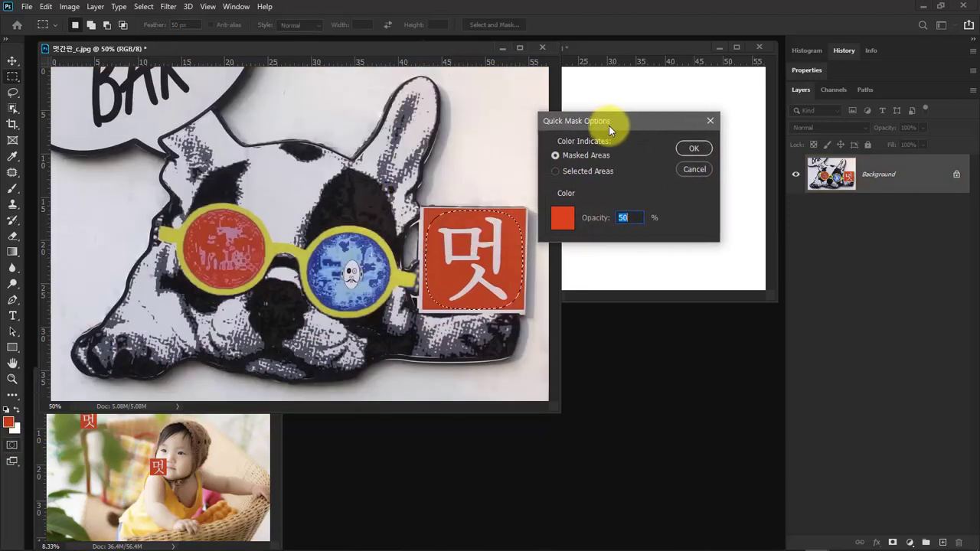
click(594, 171)
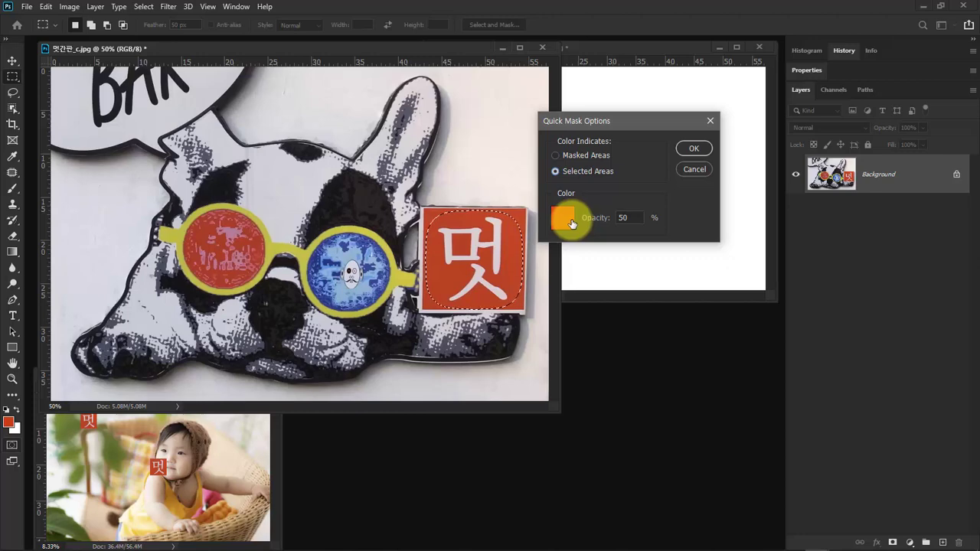
click(567, 219)
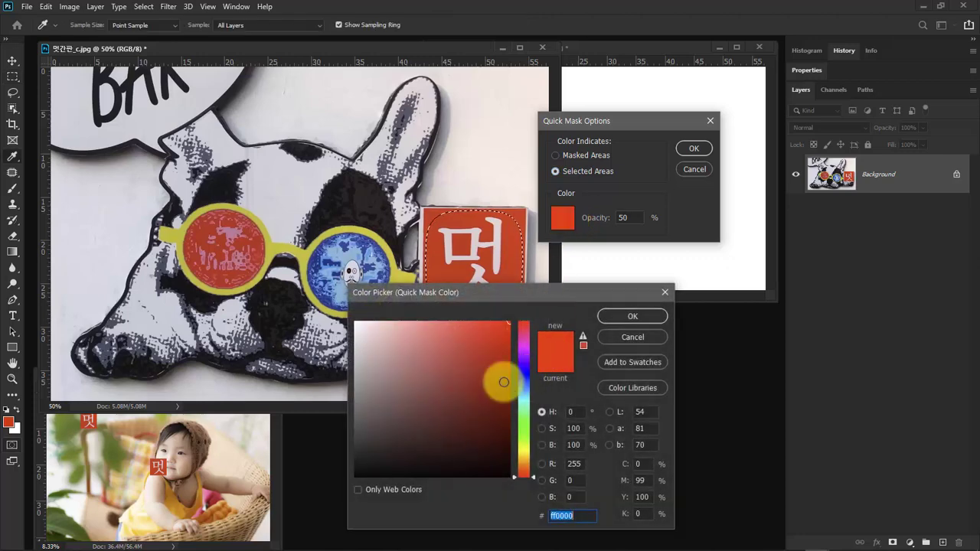
drag(525, 437, 526, 430)
click(505, 328)
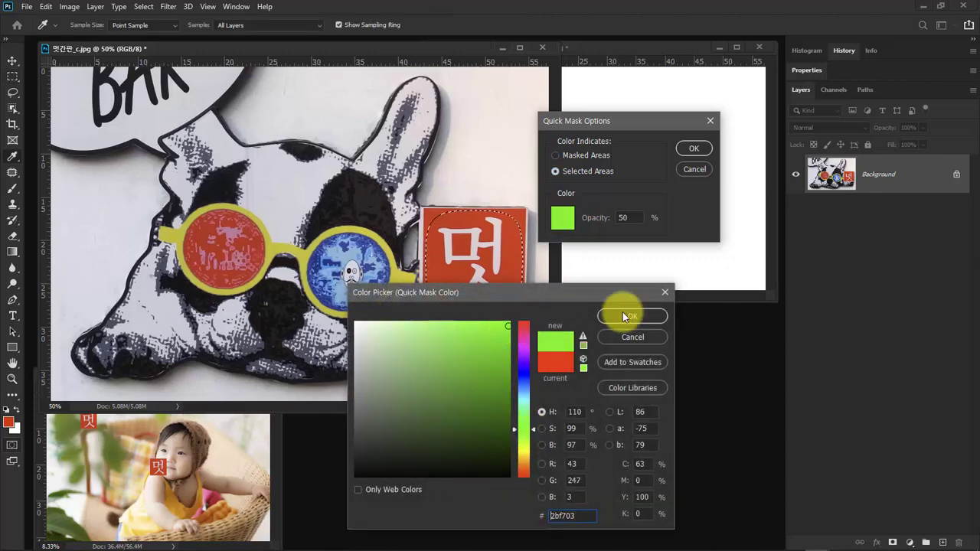
click(649, 316)
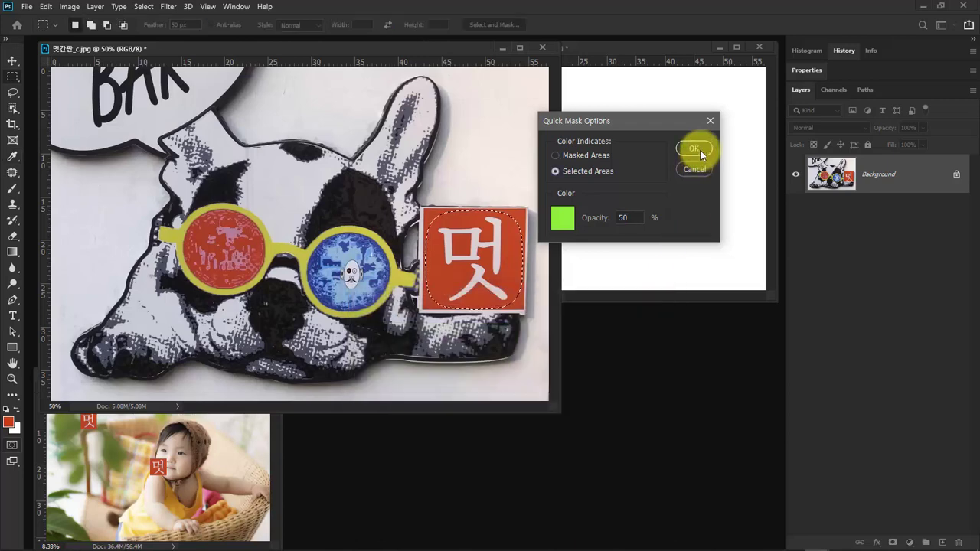
click(700, 150)
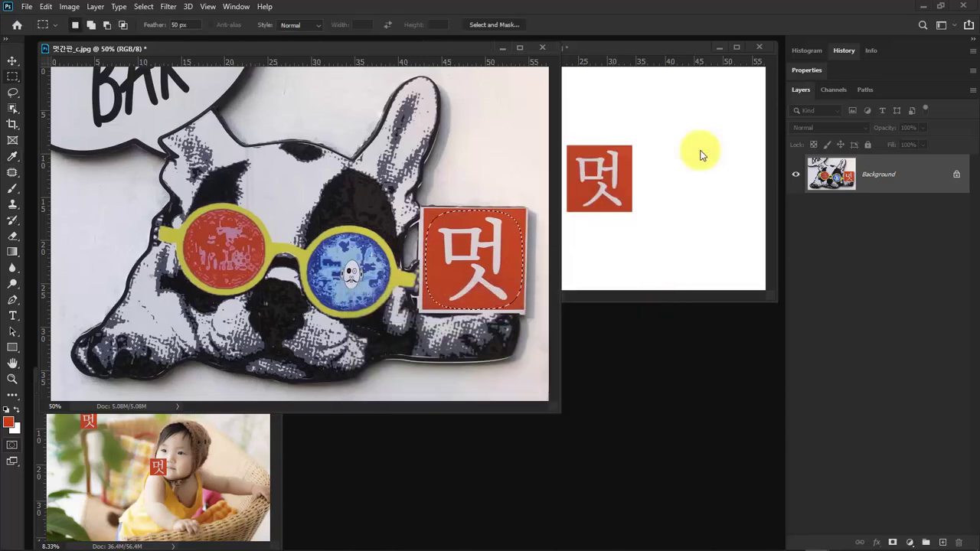
Preview the sign's selection with the new Quick Mask colour, return to standard mode and deselect.
click(12, 445)
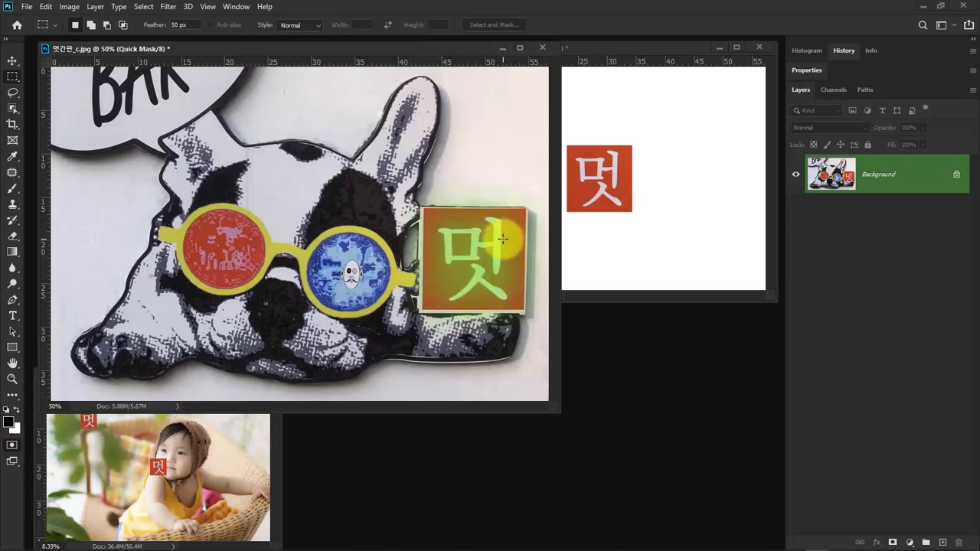
click(11, 445)
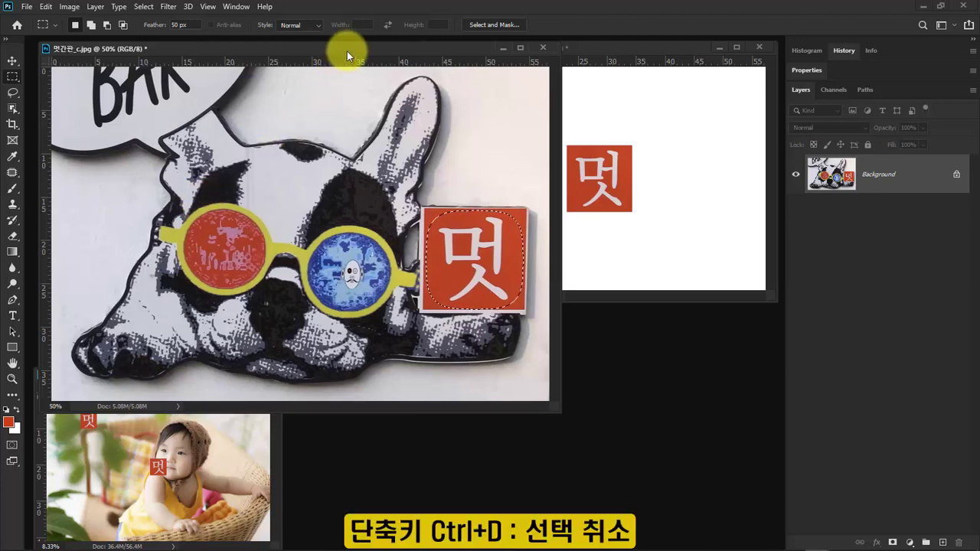
key(ctrl+d)
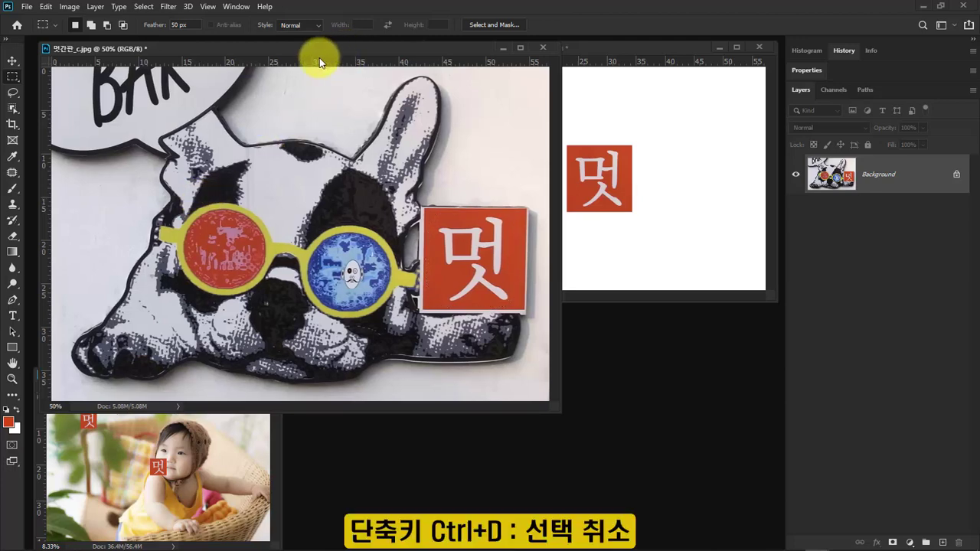
Set the marquee's feather to 20 px and select the red sign again.
click(182, 24)
text(20)
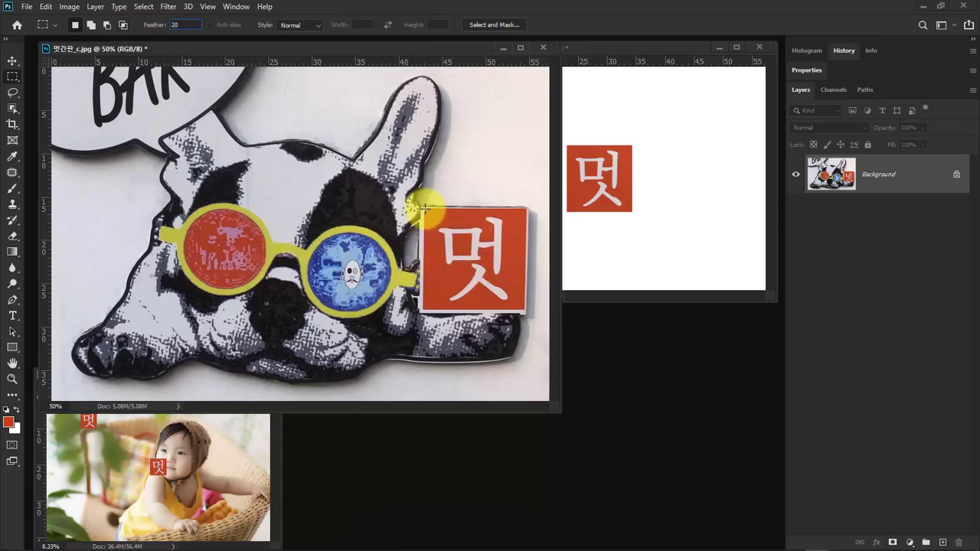
drag(425, 208, 521, 310)
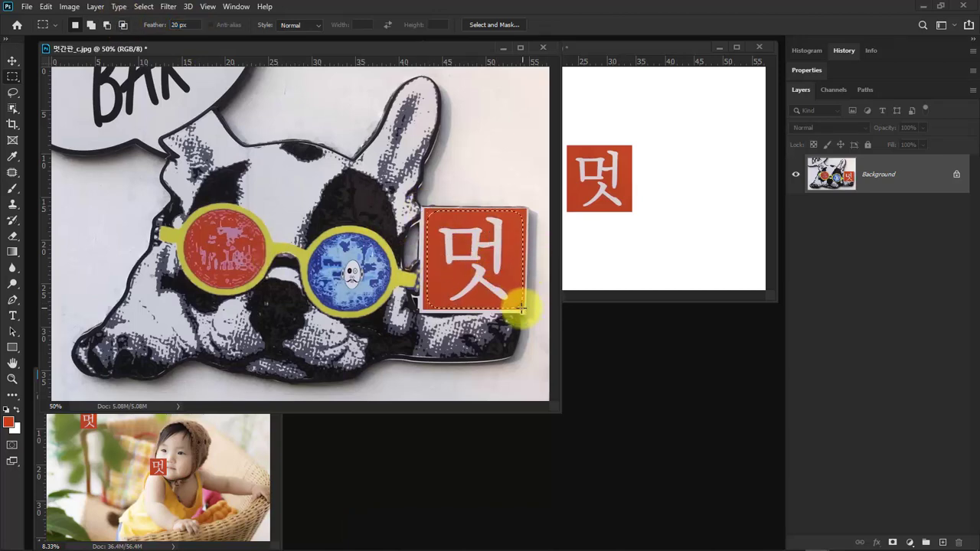
Check the sign's feathered selection in Quick Mask mode and copy it into Untitled-1.psd beside the other sign copies.
click(11, 453)
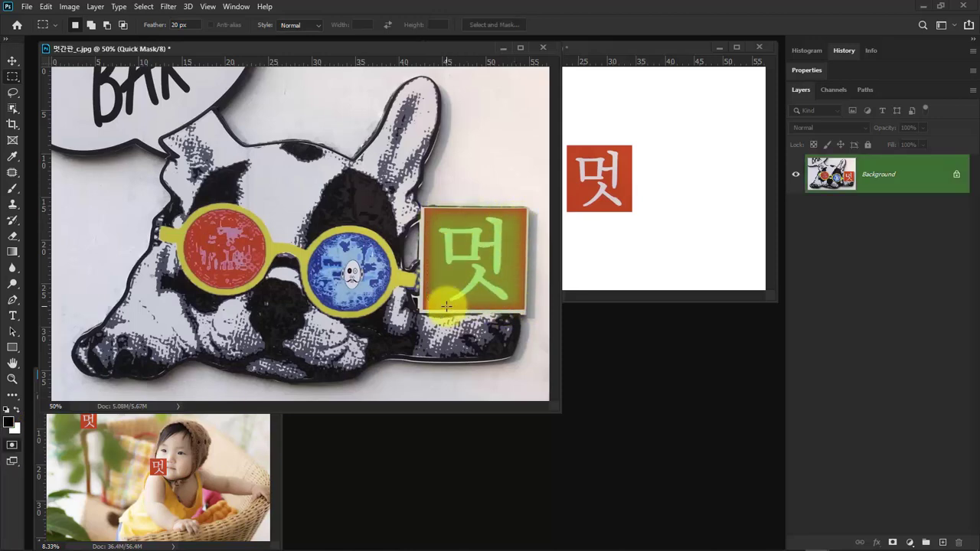
click(15, 446)
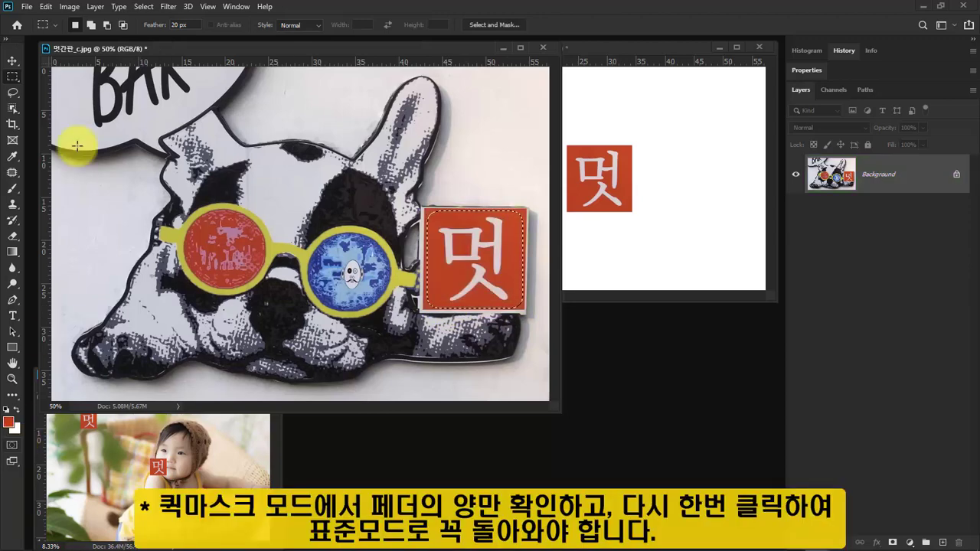
click(12, 62)
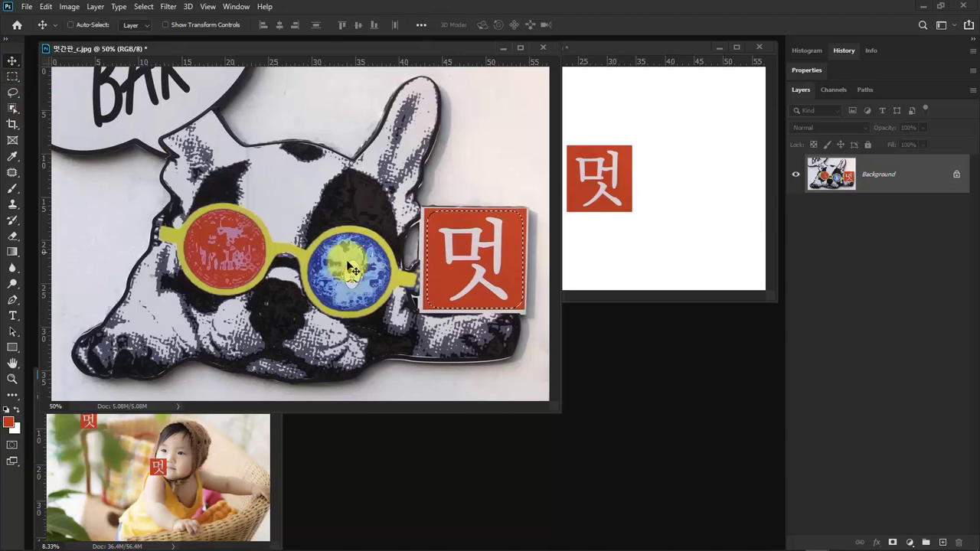
drag(468, 264, 702, 141)
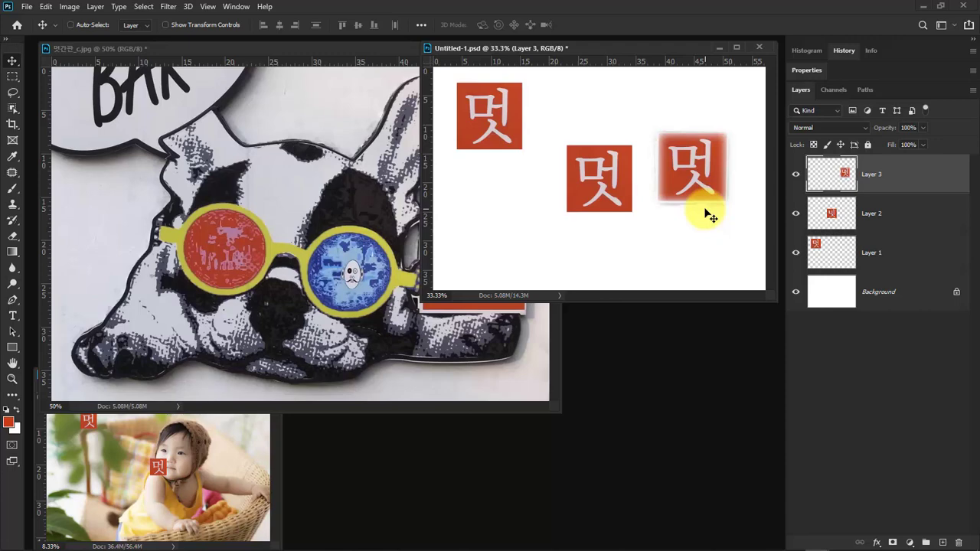
Set the marquee style to Fixed Size in the dog image and place a 64 by 64 px selection beside the dog's ear.
click(307, 85)
key(m)
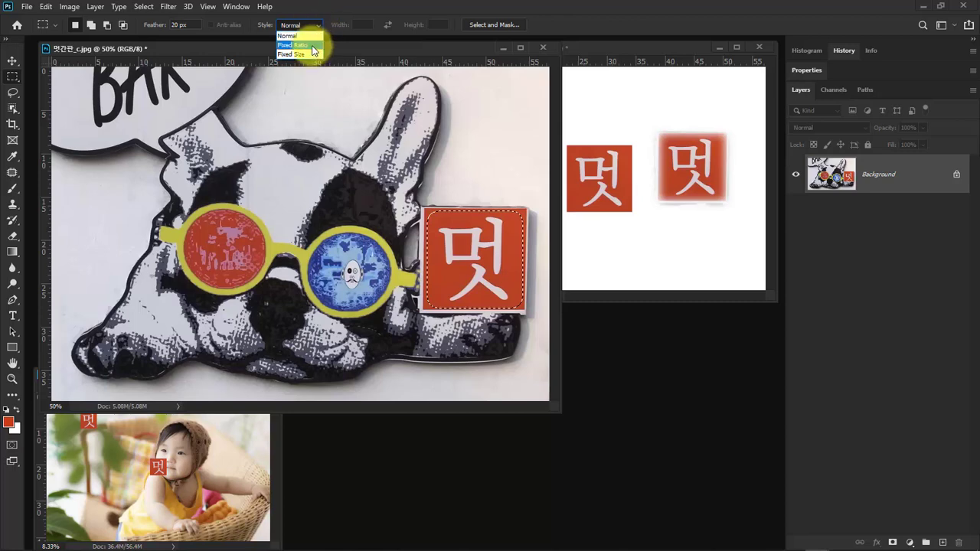
click(313, 46)
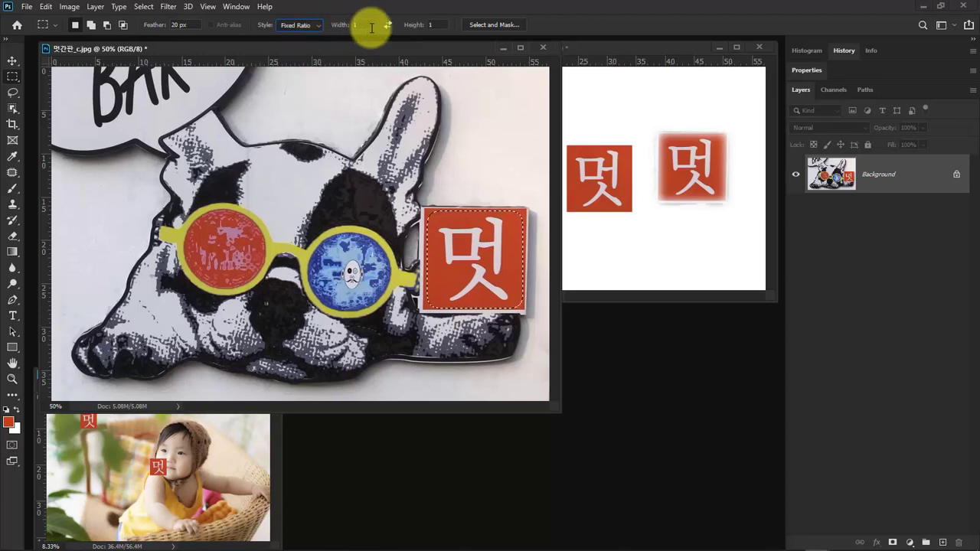
click(305, 25)
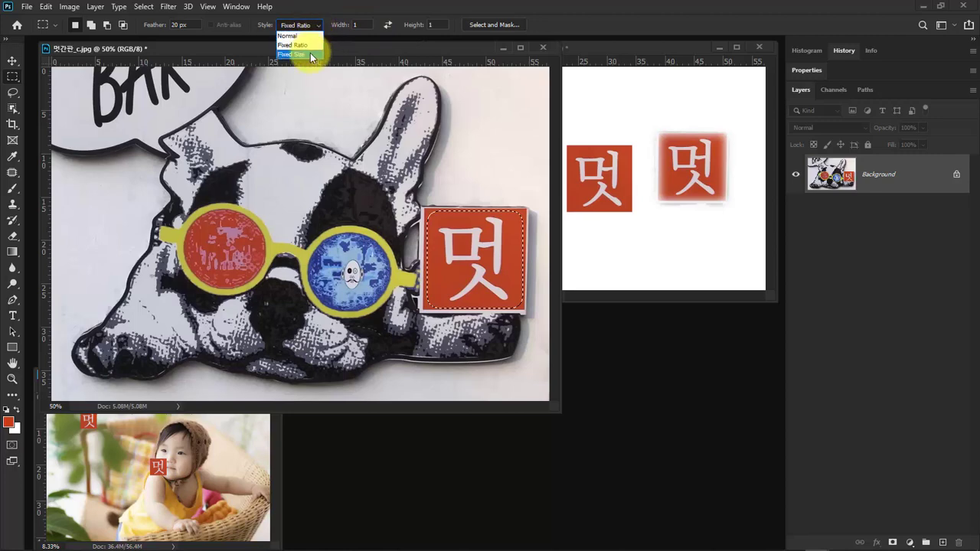
click(310, 55)
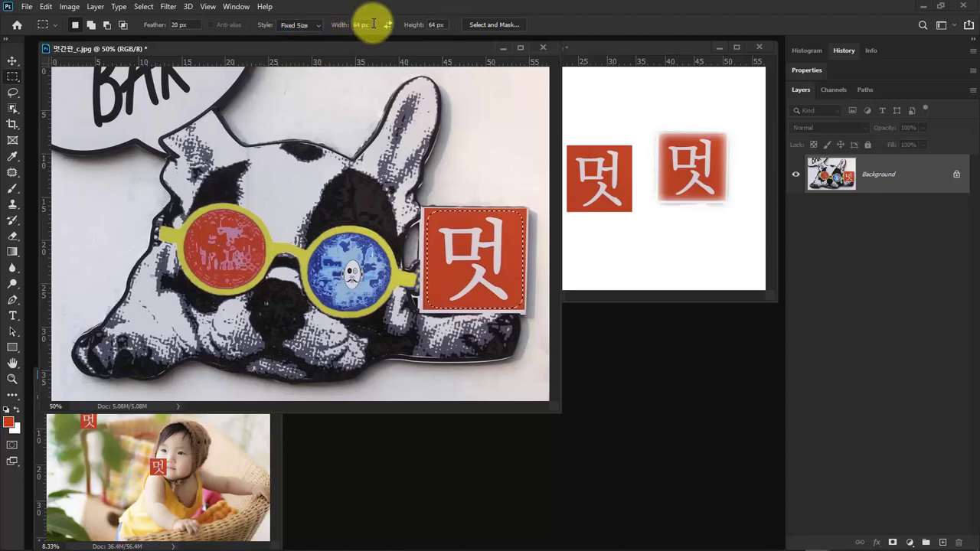
click(322, 121)
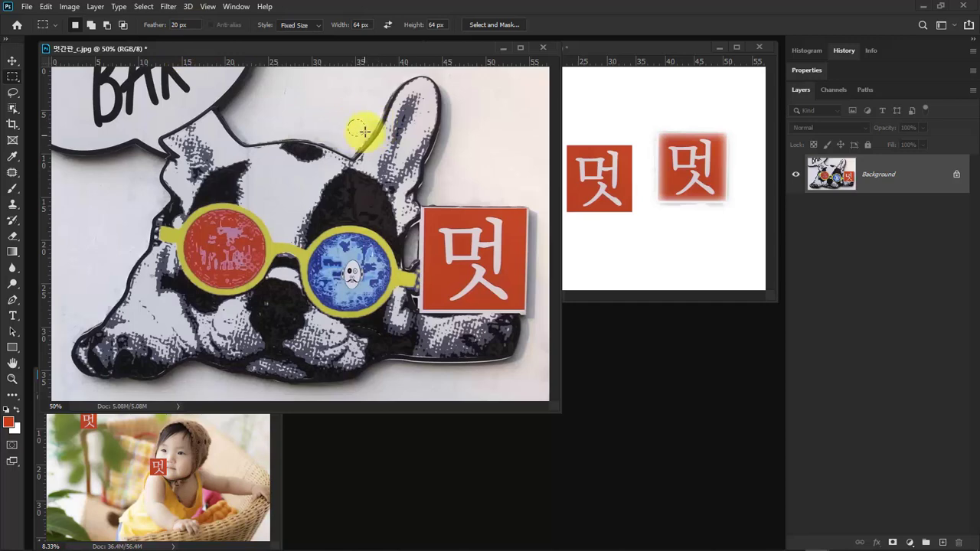
Switch the marquee style to Fixed Ratio and draw a 1:1 selection across the dog's ear, eye and forehead.
click(314, 24)
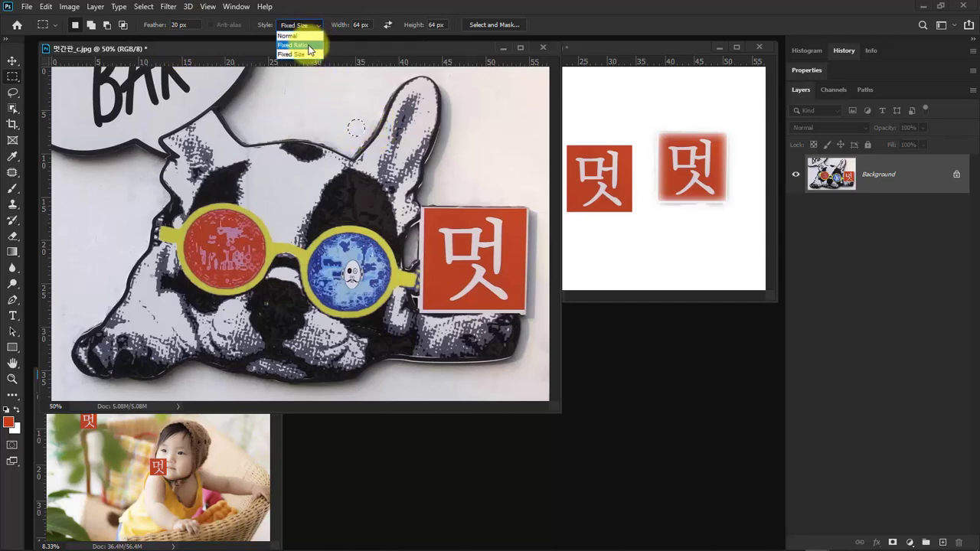
click(309, 46)
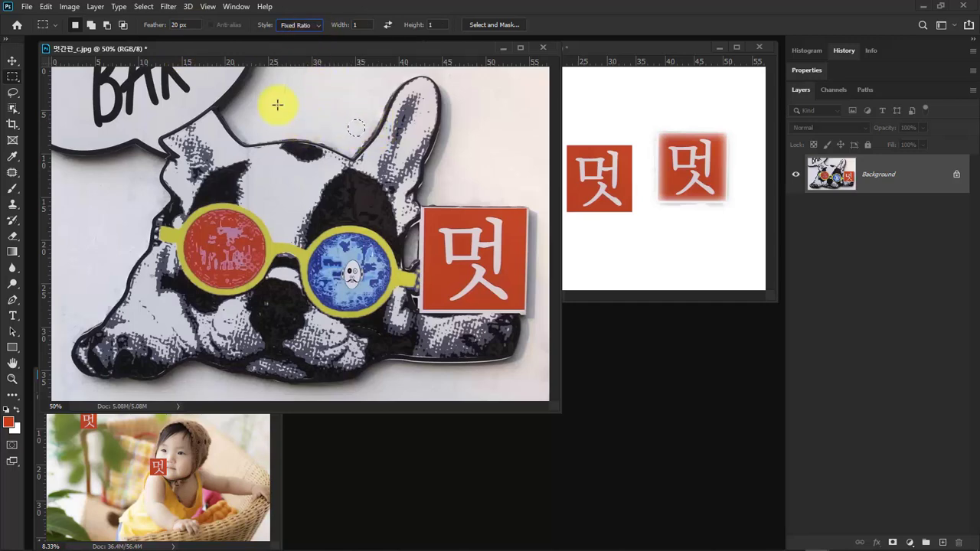
drag(278, 105, 446, 277)
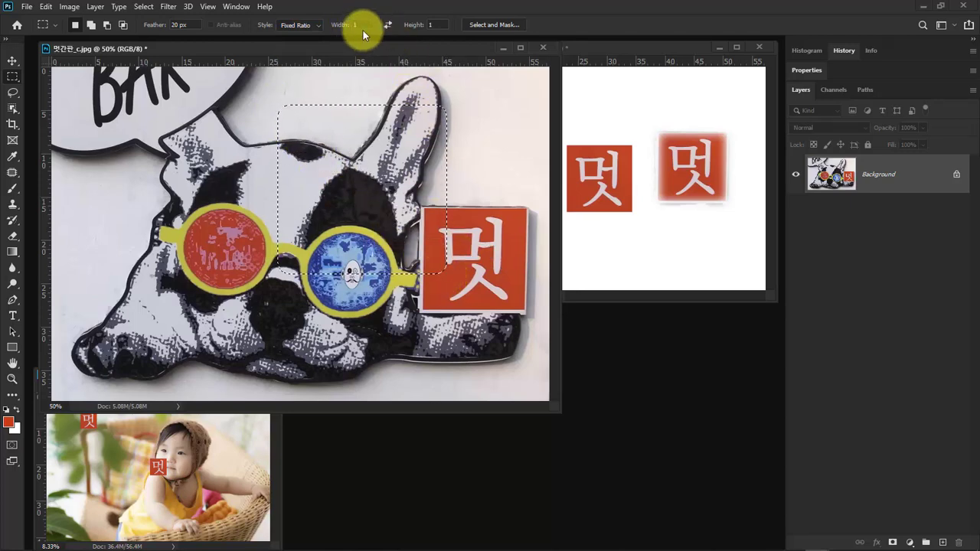
Set the fixed ratio to width 2 and height 3, draw a selection over the dog's forehead and move it toward the tall ear.
double_click(360, 26)
text(2)
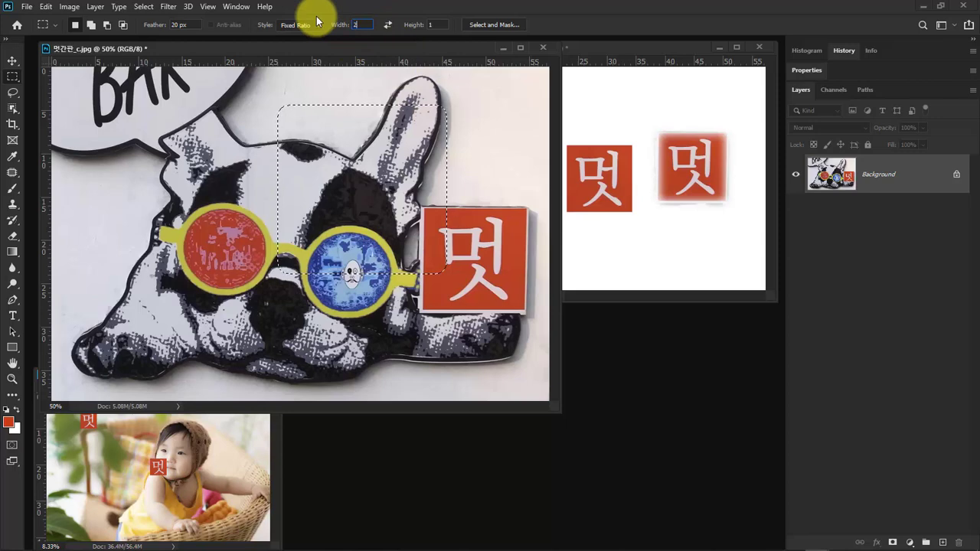
key(Tab)
text(3)
key(Tab)
click(227, 121)
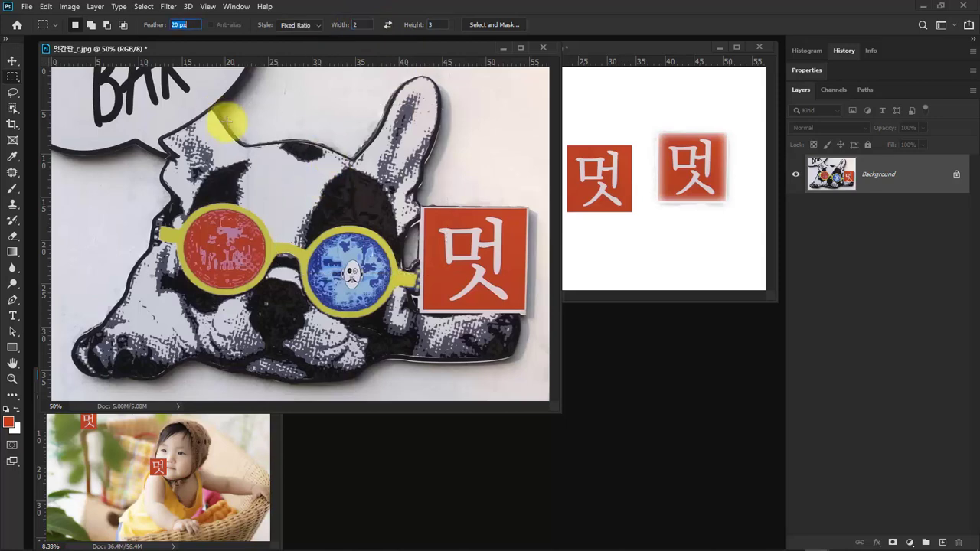
mouse_move(226, 122)
mouse_down()
mouse_move(437, 252)
mouse_move(430, 241)
mouse_up()
drag(283, 156, 407, 160)
Return the marquee style to Normal, draw a free rectangular selection over the dog's face and deselect it.
click(305, 25)
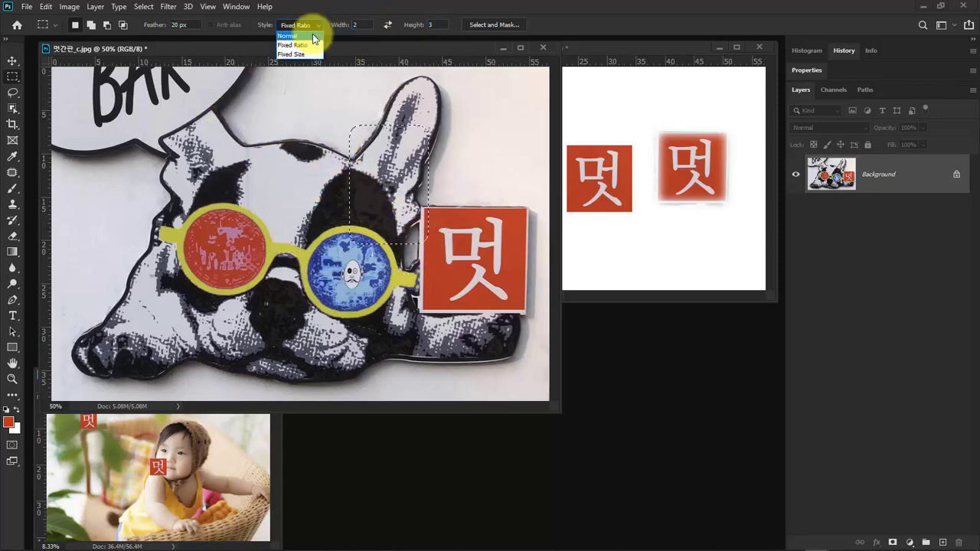
click(314, 37)
drag(284, 121, 407, 281)
click(246, 147)
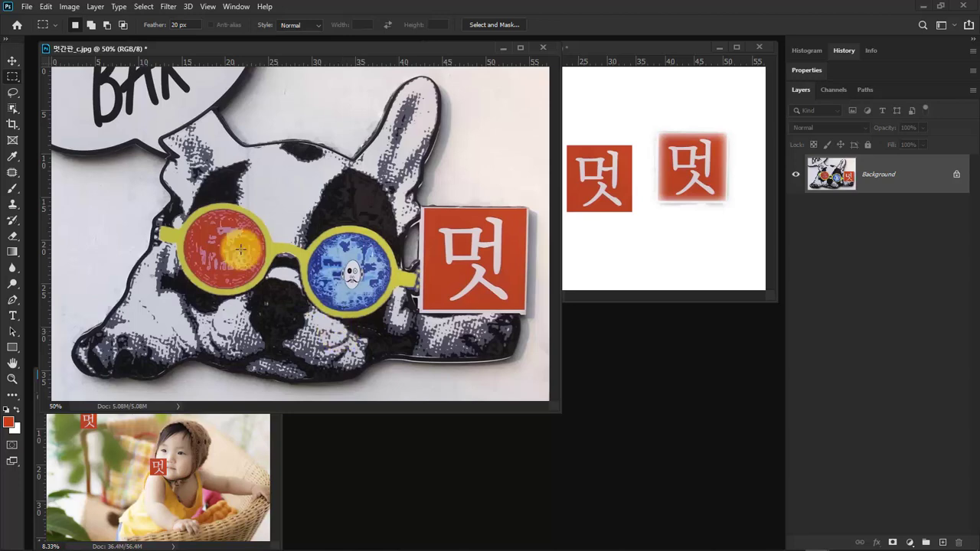
Bring the baby photo's window forward over the dog image and delete its Layer 1, Layer 2 and Layer 3.
click(212, 443)
drag(226, 377, 400, 135)
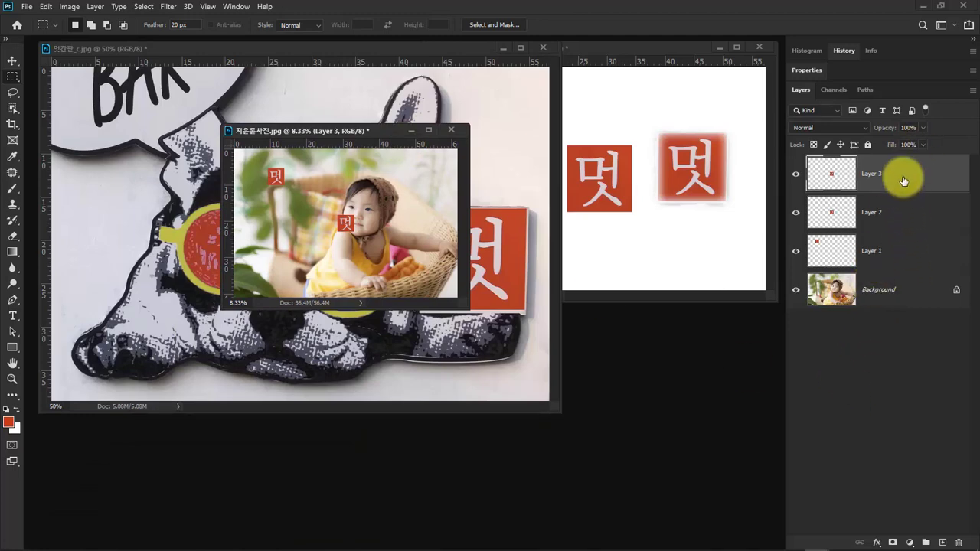
shift+click(920, 261)
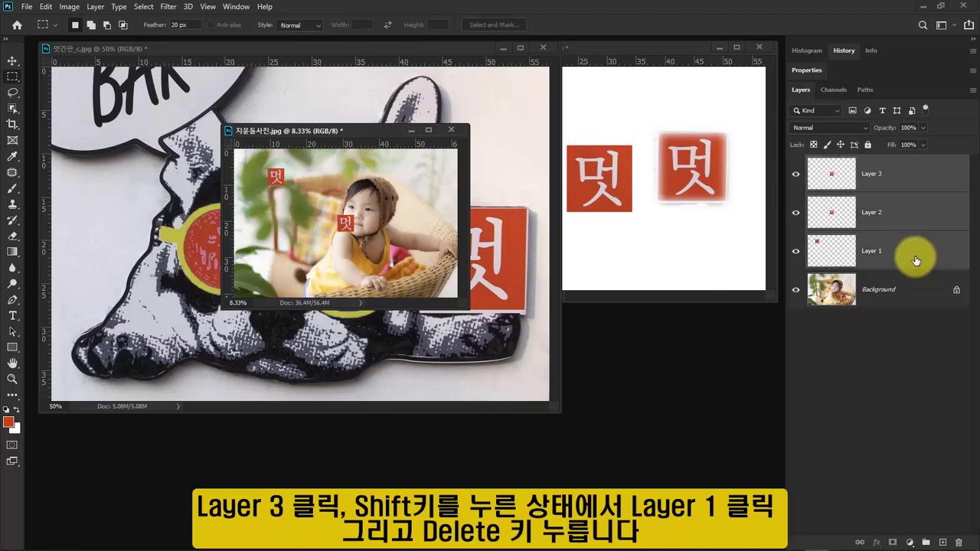
key(Delete)
drag(381, 135, 402, 226)
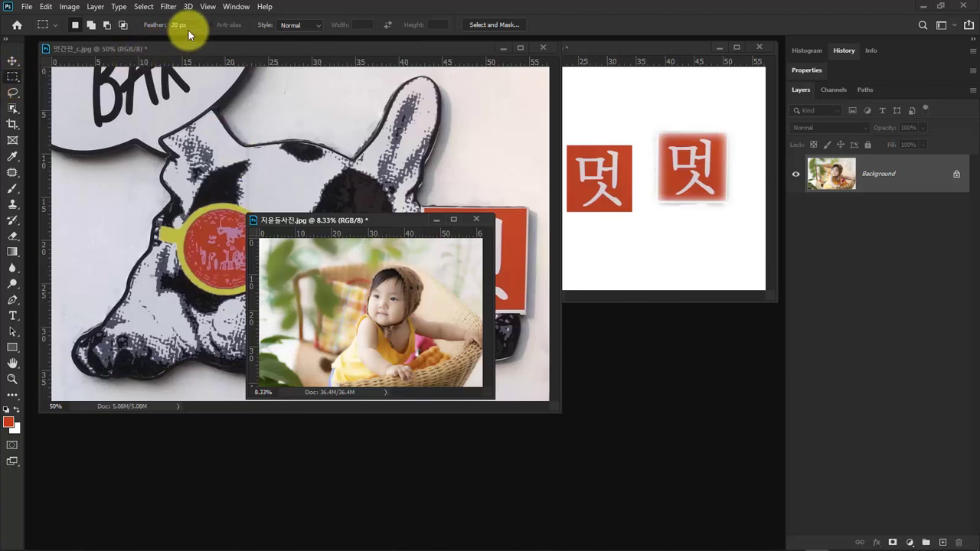
Set the marquee's feather to 50 px and draw a rectangular selection around the baby in the photo.
click(155, 25)
drag(155, 28, 139, 29)
text(50)
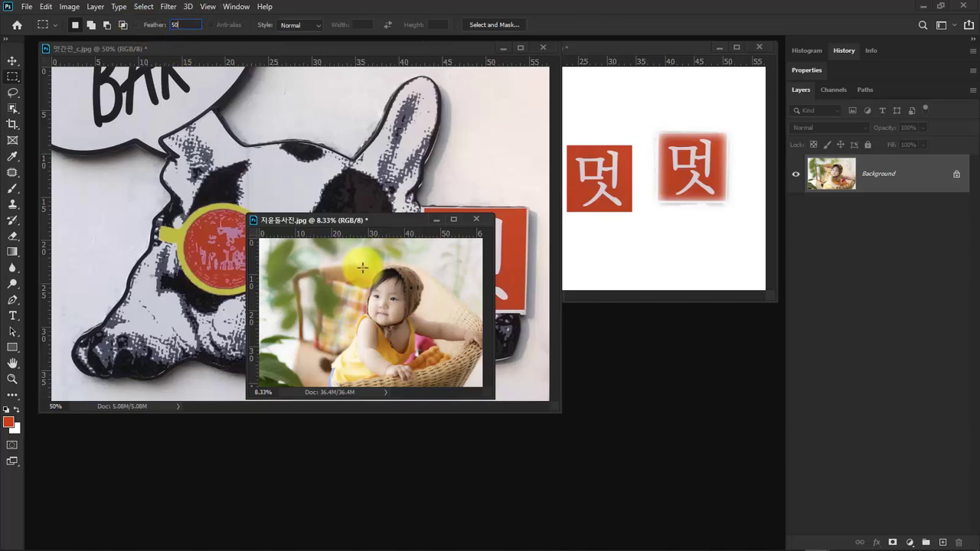
drag(337, 257, 435, 381)
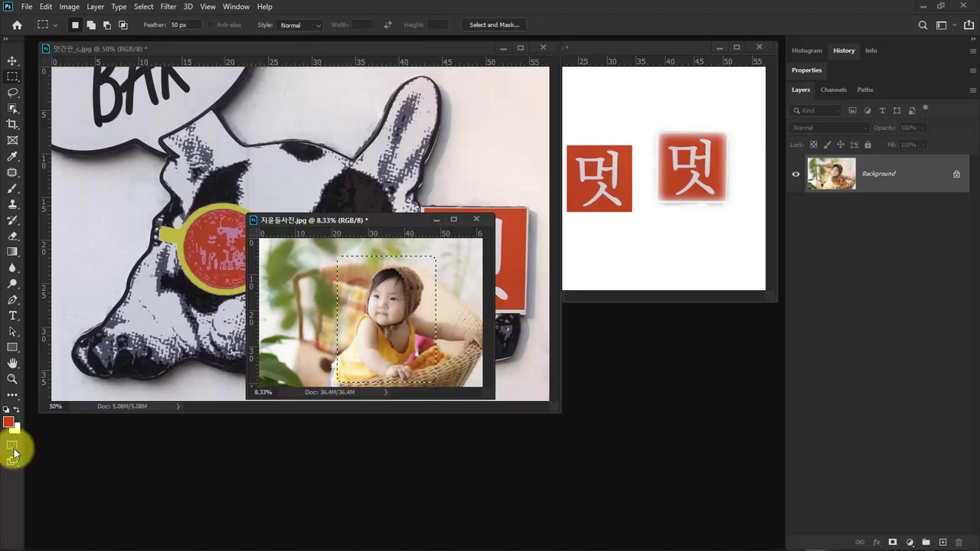
Preview the feathered selection around the baby in Quick Mask and change the mask overlay colour to red for selected areas.
click(12, 446)
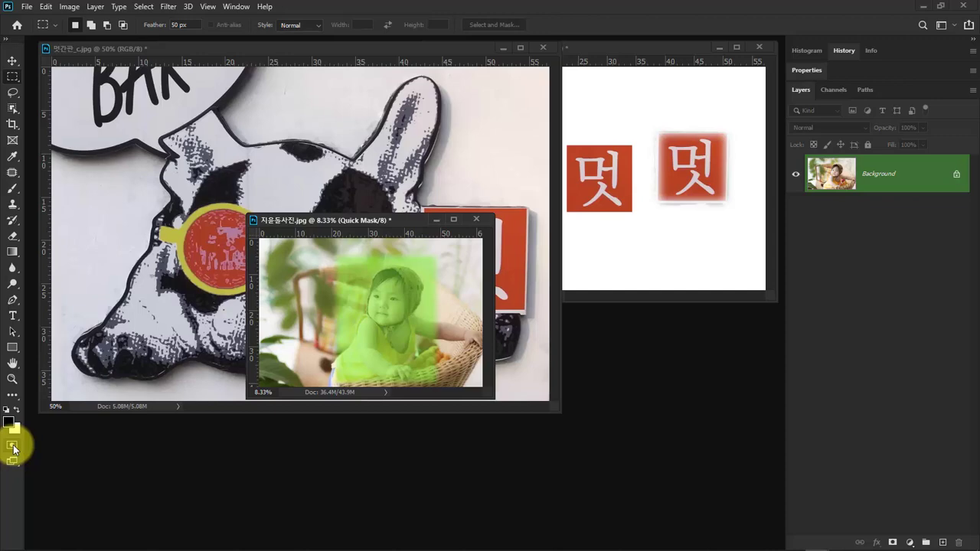
double_click(12, 447)
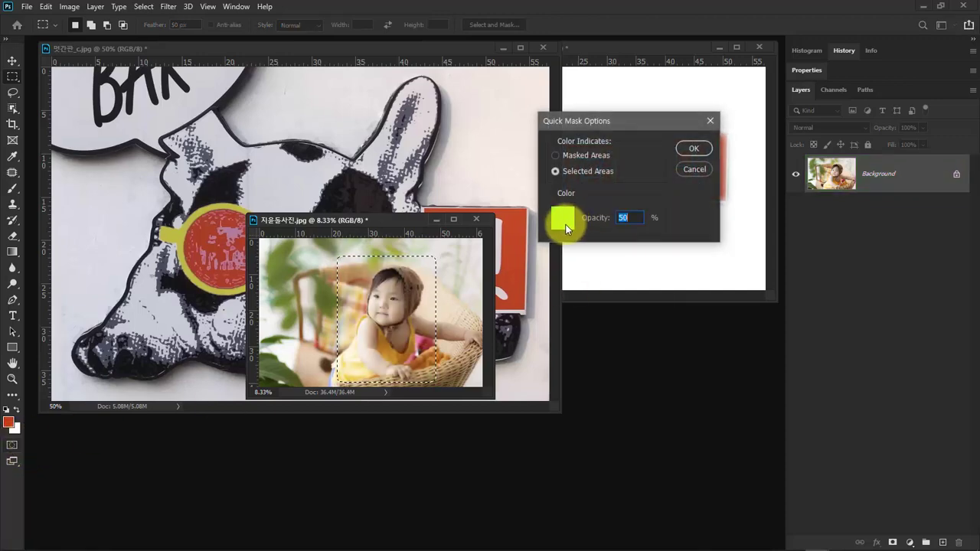
click(563, 218)
drag(532, 425, 527, 320)
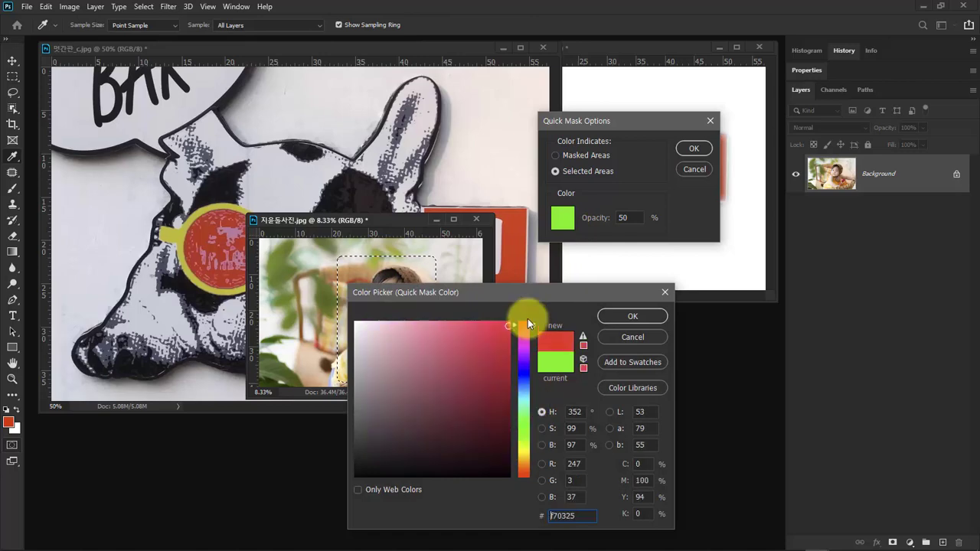
click(658, 316)
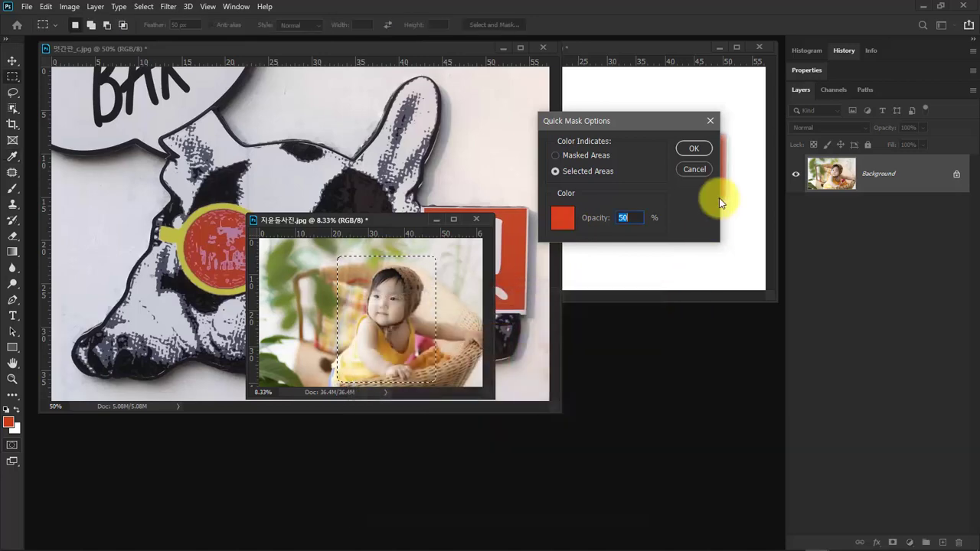
click(706, 149)
click(12, 447)
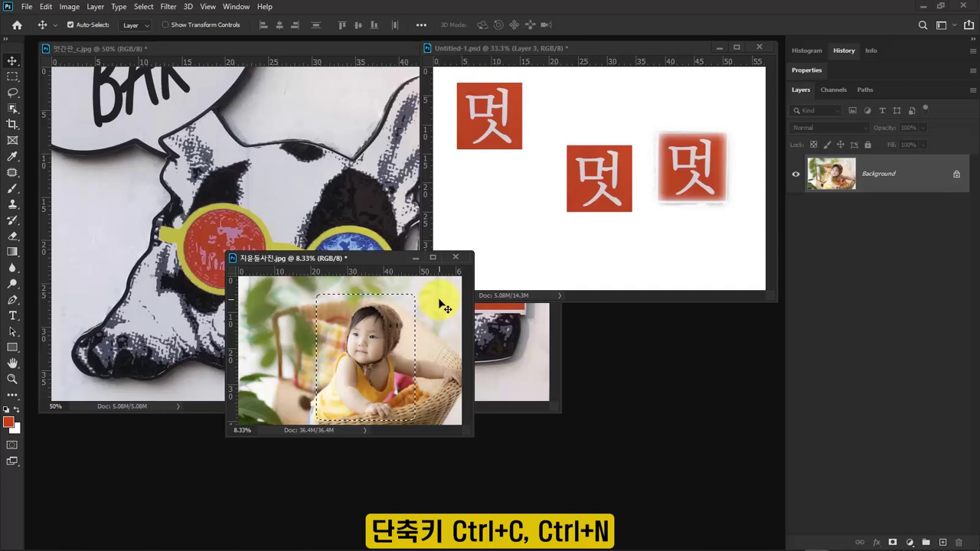
Copy the feathered baby selection and paste it into a new white document at the clipboard size of 2194 x 2692 pixels.
key(ctrl+c)
key(ctrl+n)
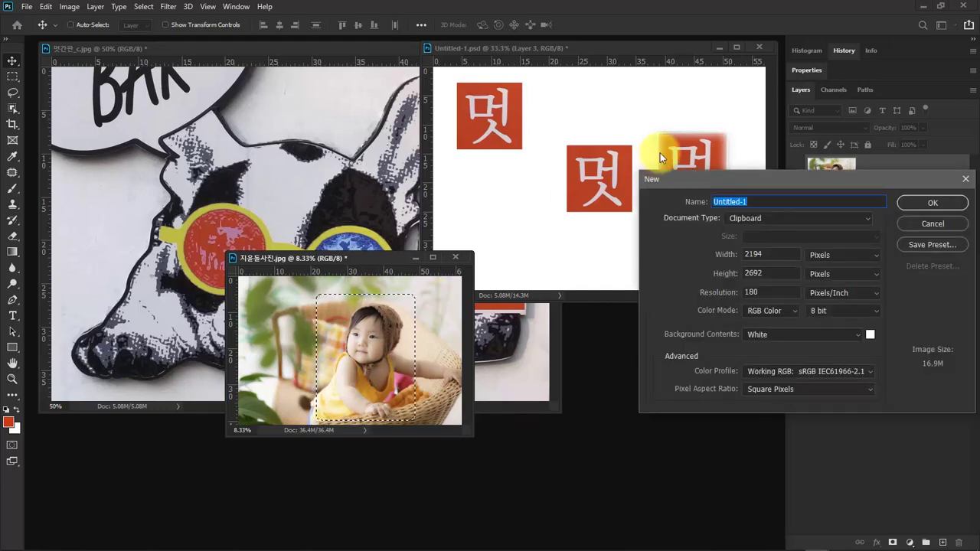
drag(702, 178, 525, 87)
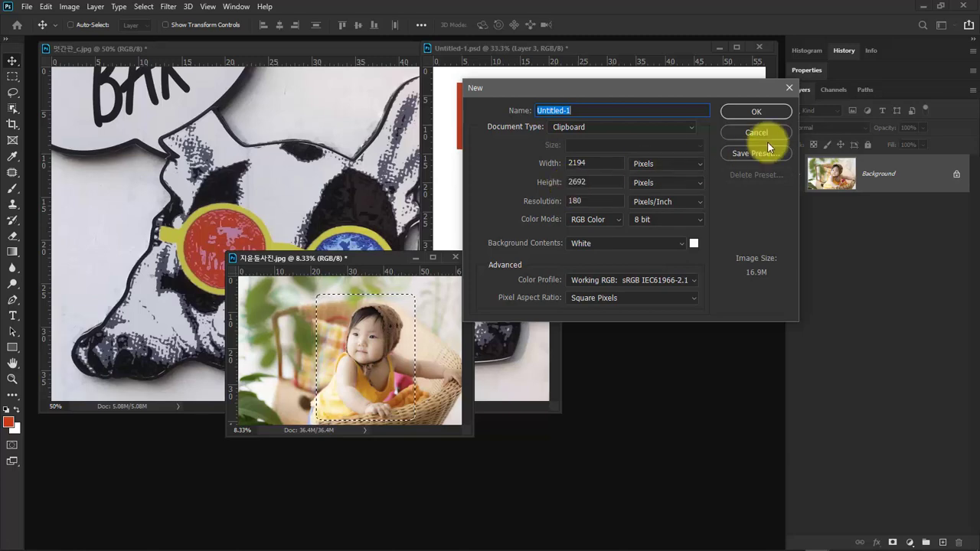
click(781, 112)
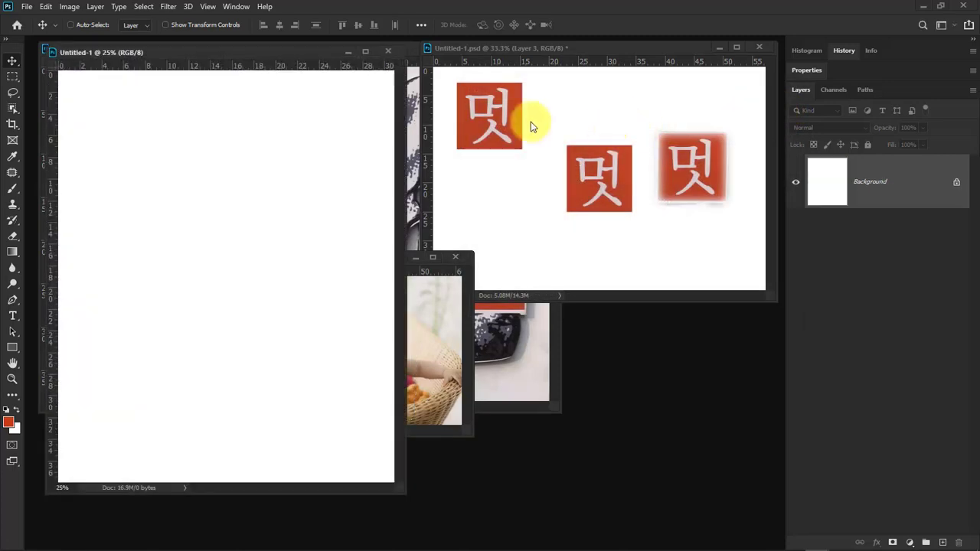
key(ctrl+v)
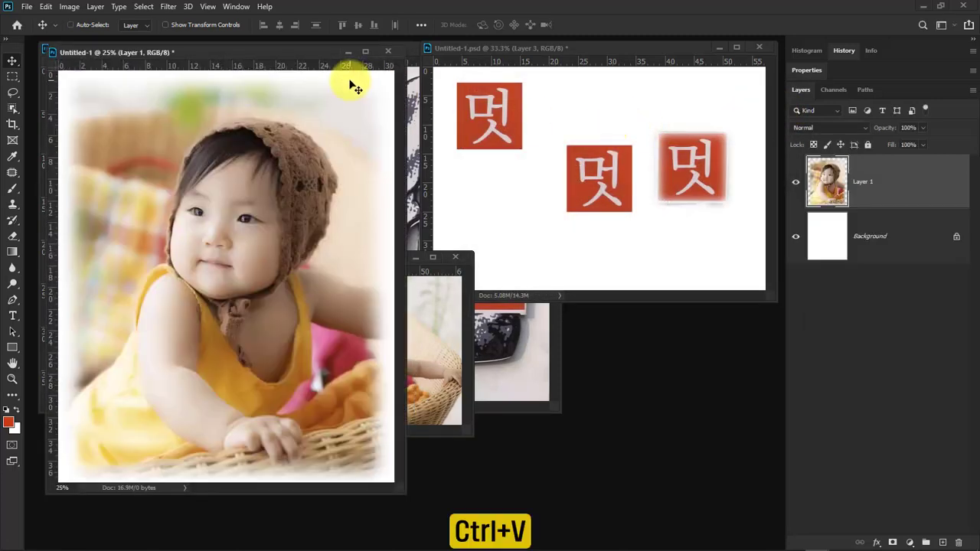
Move the baby photo's window clear of the new portrait document, then reposition the portrait's window and resize it.
click(420, 295)
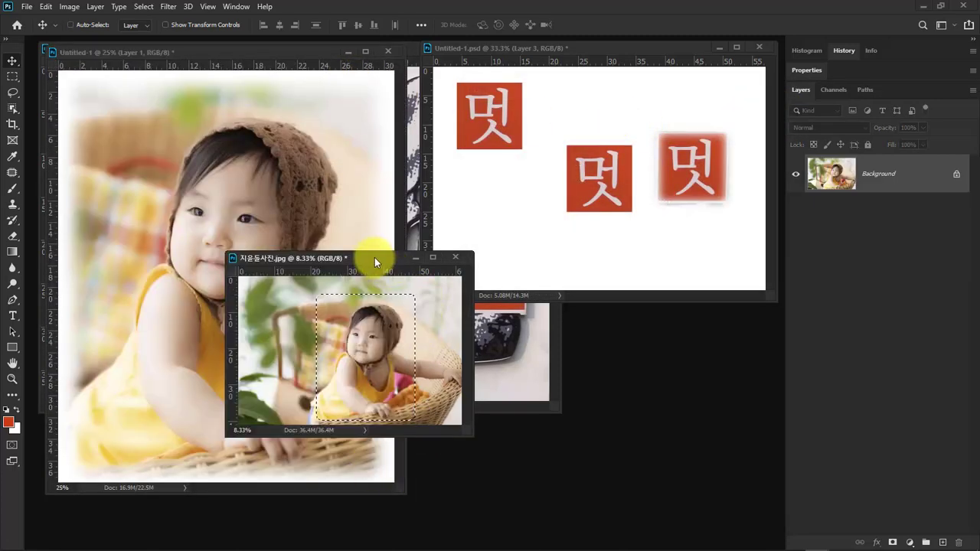
drag(374, 257, 640, 300)
drag(304, 50, 330, 62)
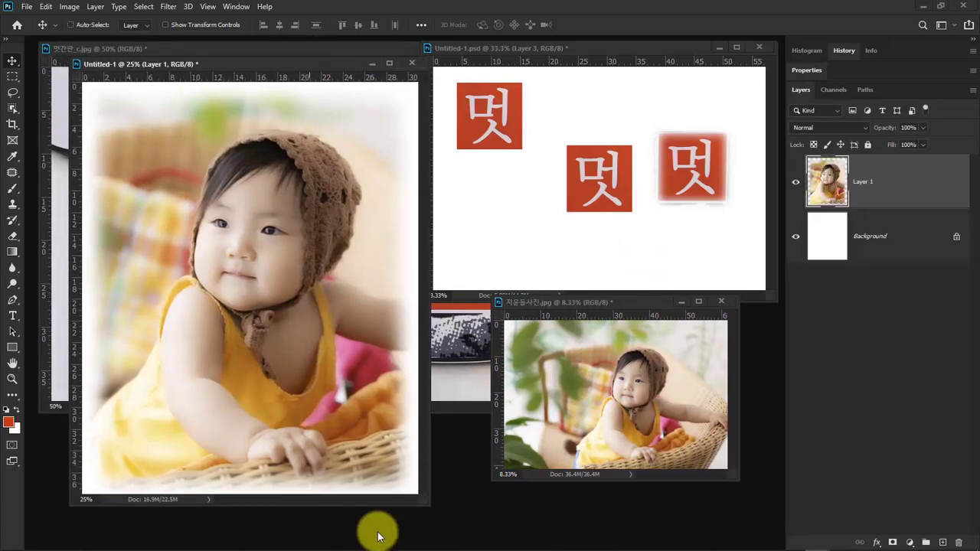
drag(429, 499, 494, 547)
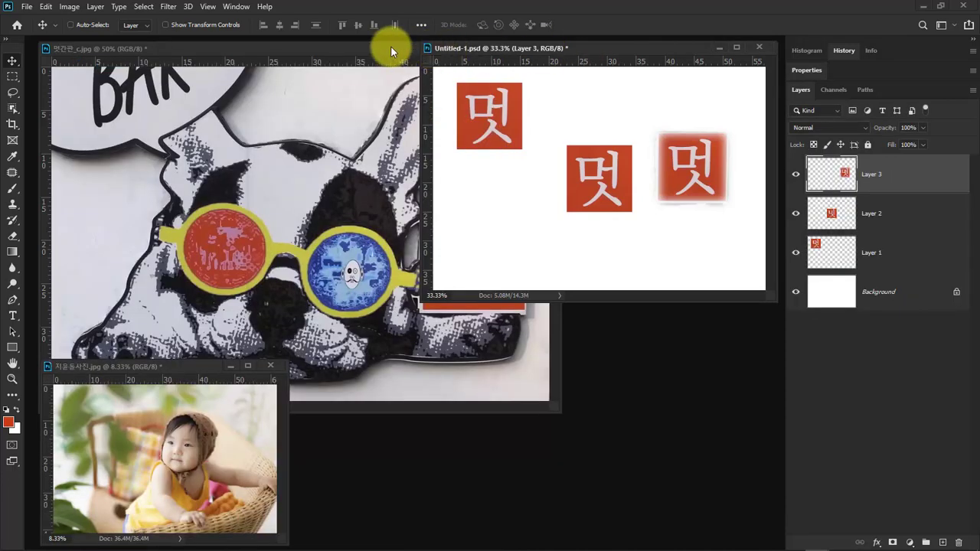
Bring the dog image forward and draw an elliptical selection around the red lens with the Elliptical Marquee tool.
click(390, 46)
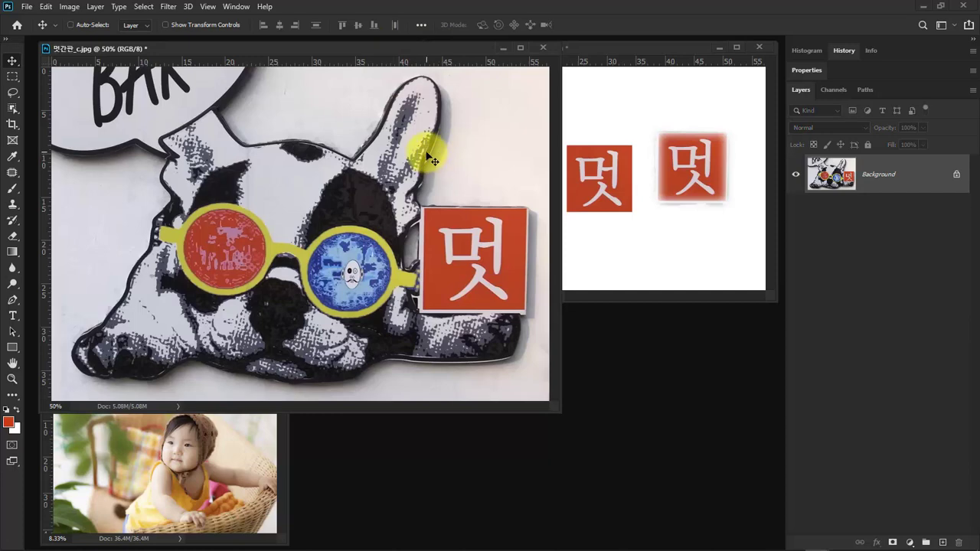
click(12, 77)
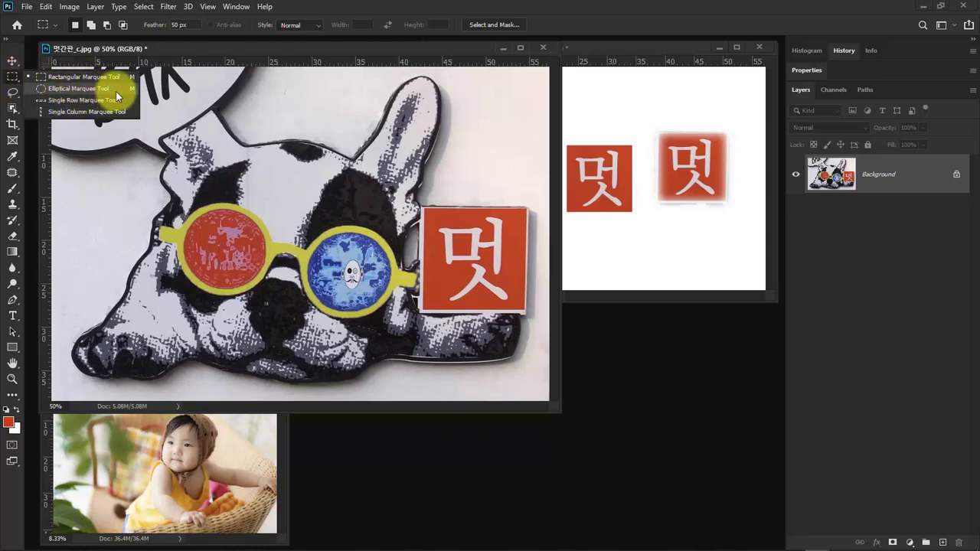
click(115, 89)
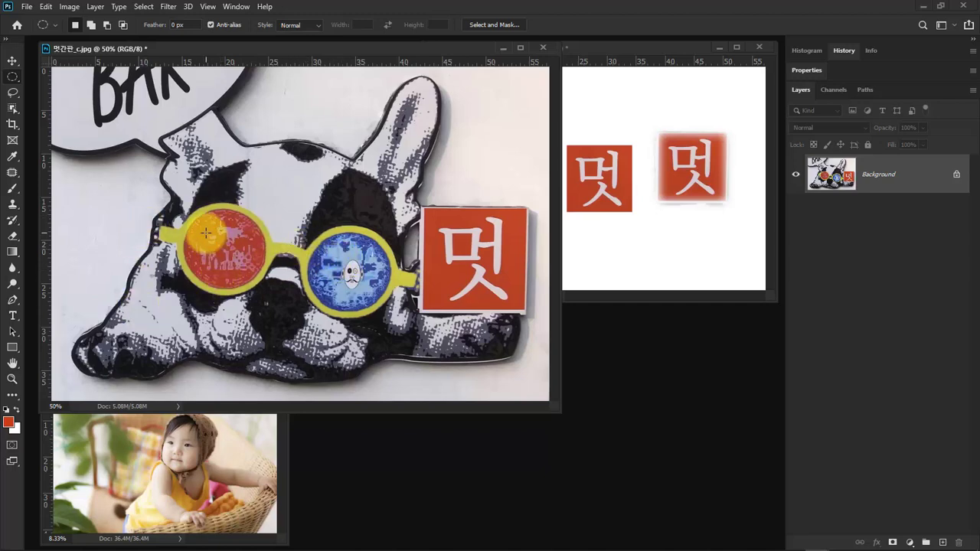
drag(182, 206, 260, 285)
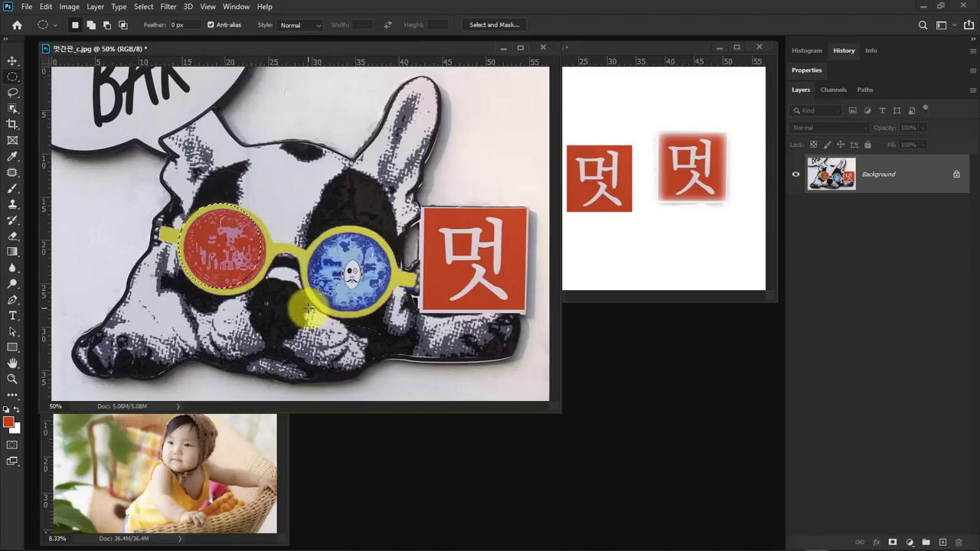
key(ctrl+plus)
key(ctrl+plus)
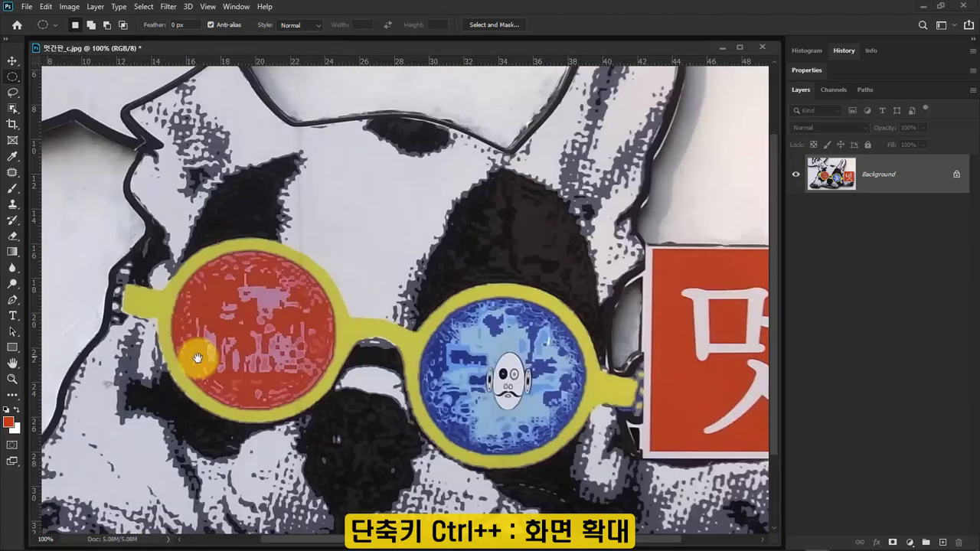
drag(198, 357, 437, 262)
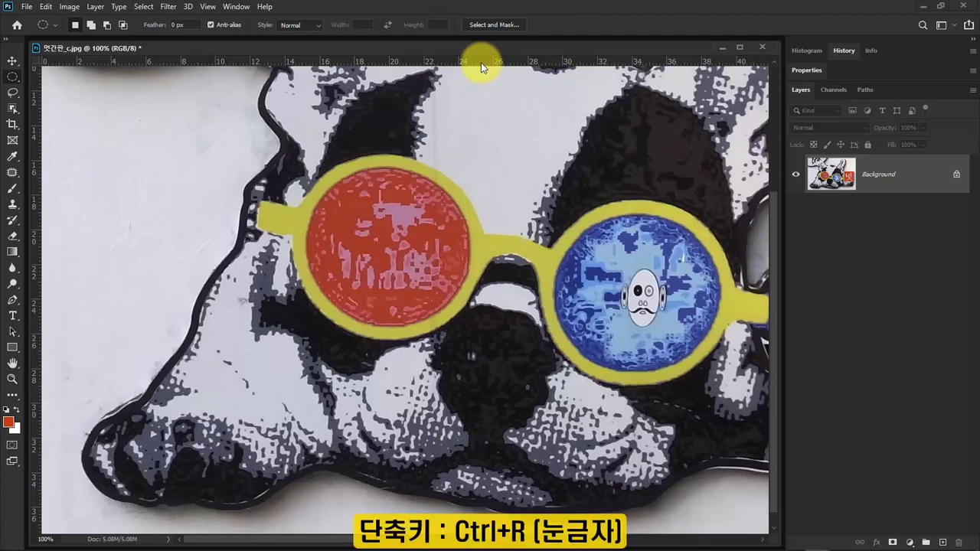
Hide the rulers on the dog image and show them again, two times in a row.
key(ctrl+r)
key(ctrl+r)
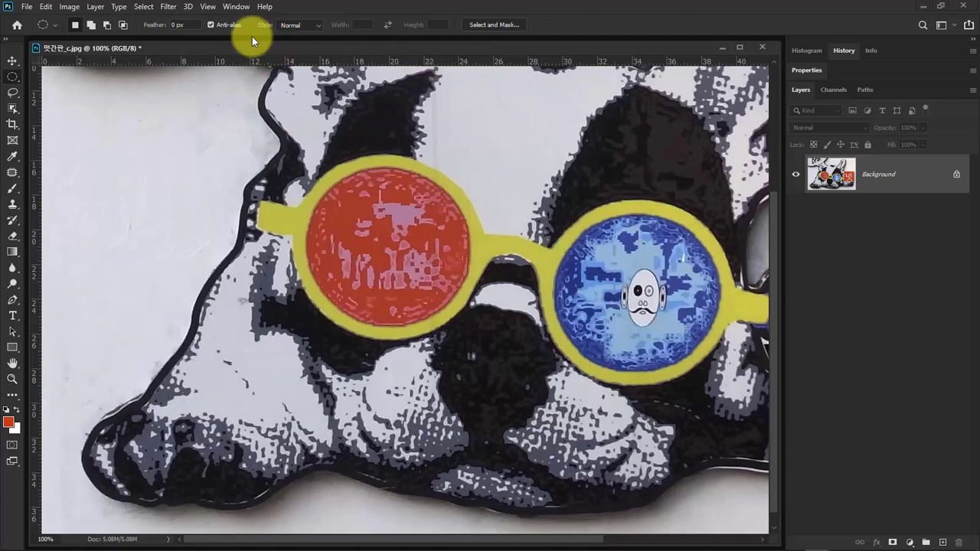
click(215, 7)
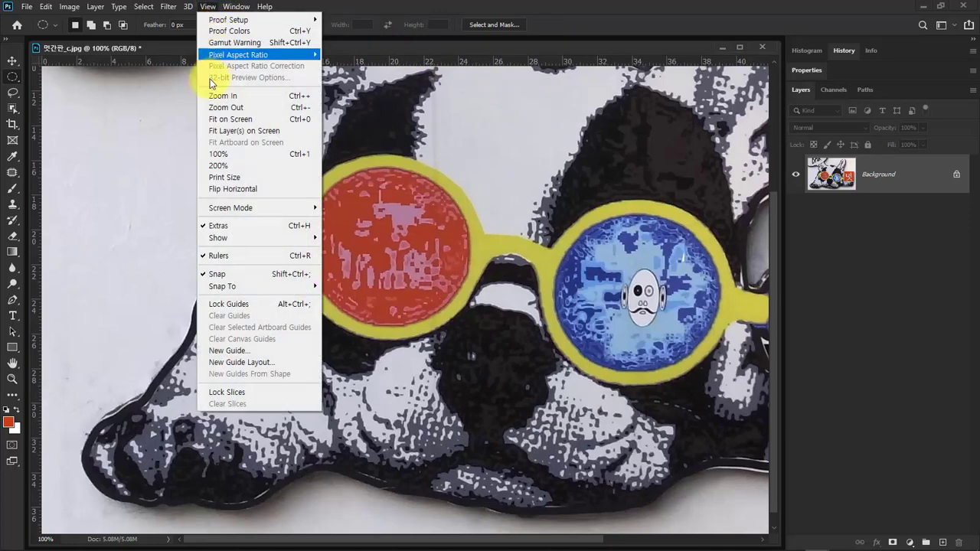
click(239, 258)
click(207, 8)
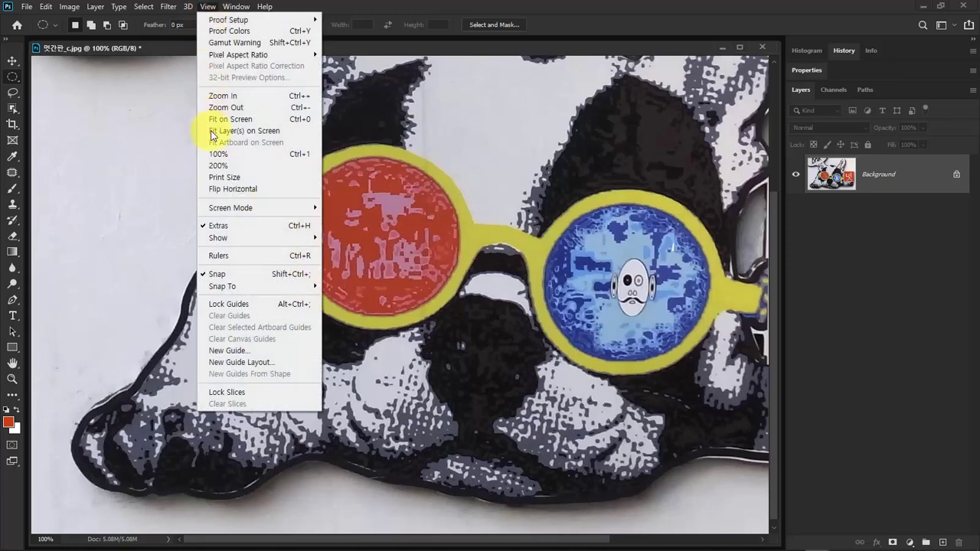
click(240, 256)
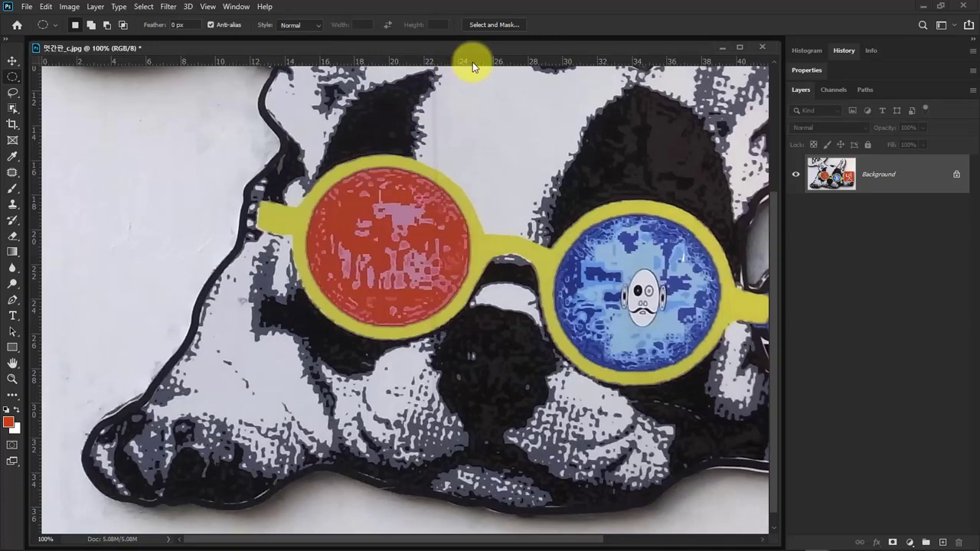
Place two horizontal and two vertical guides touching the upper, lower and side edges of the red lens.
drag(473, 62, 476, 166)
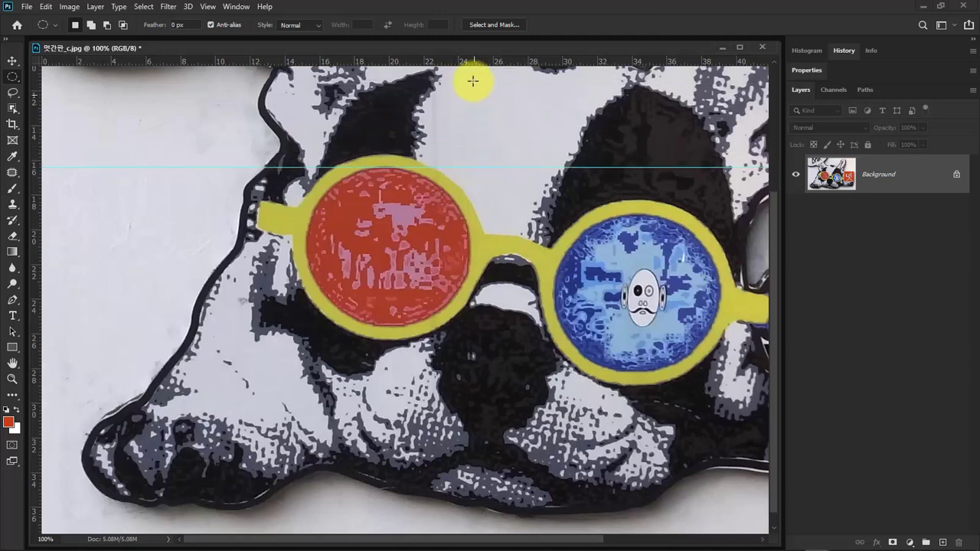
drag(474, 62, 450, 327)
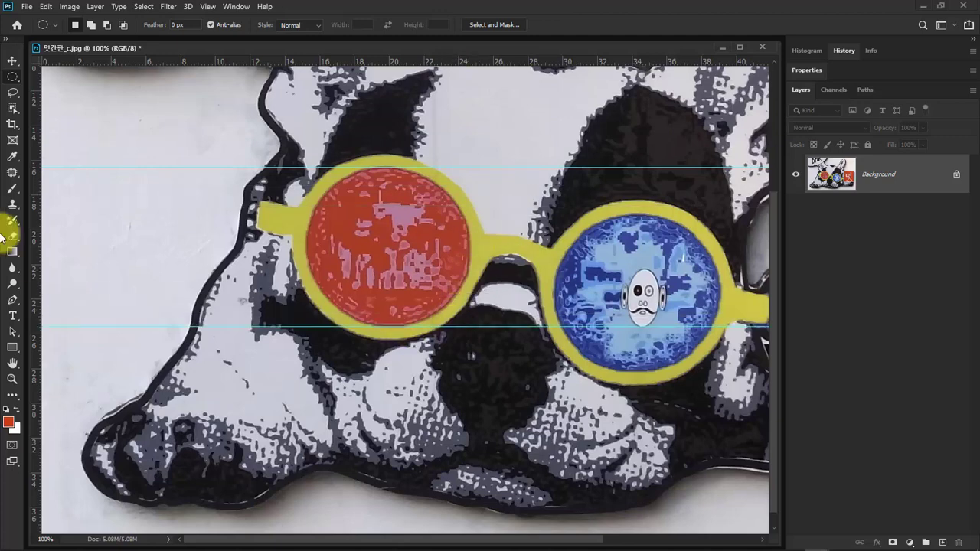
drag(40, 235, 306, 294)
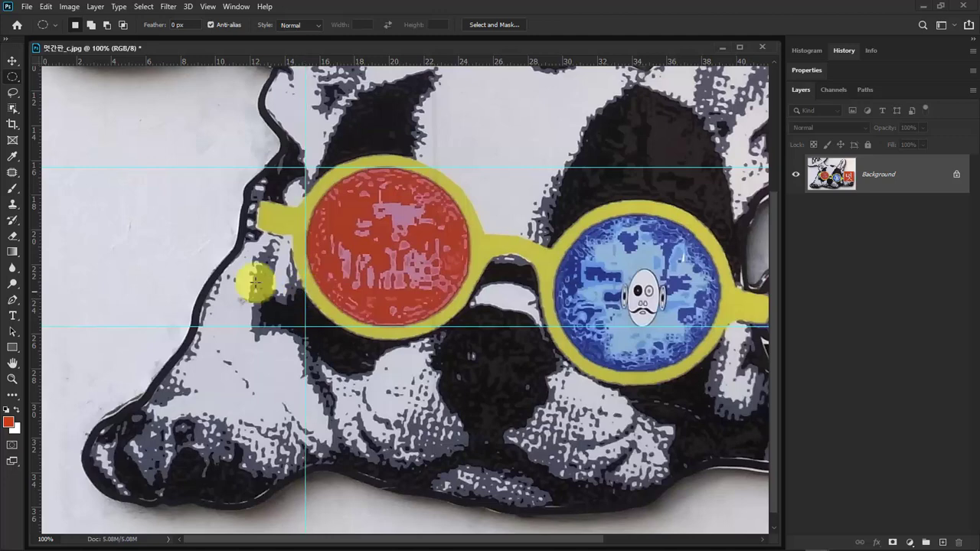
drag(45, 244, 468, 324)
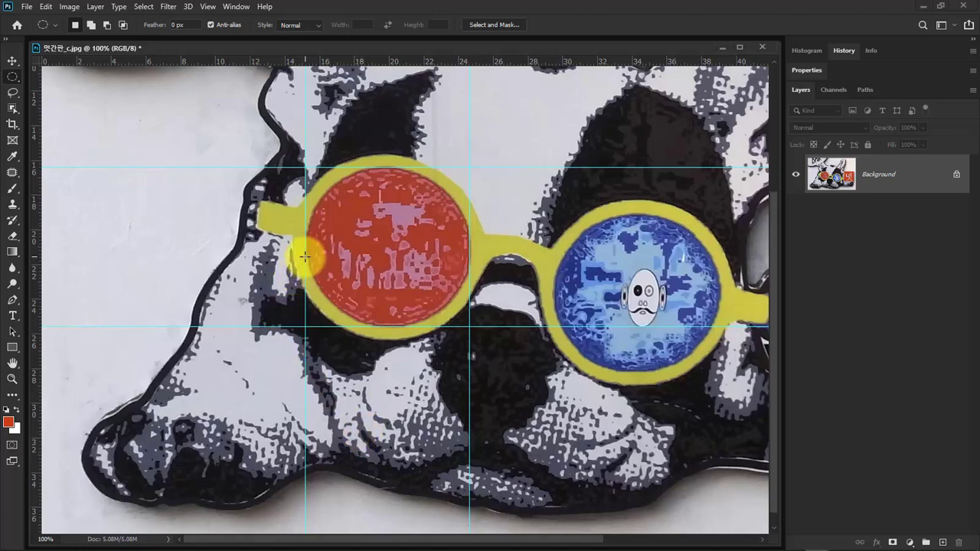
Fine-tune the guides with the Move tool so they sit exactly on the red lens's edges.
click(13, 60)
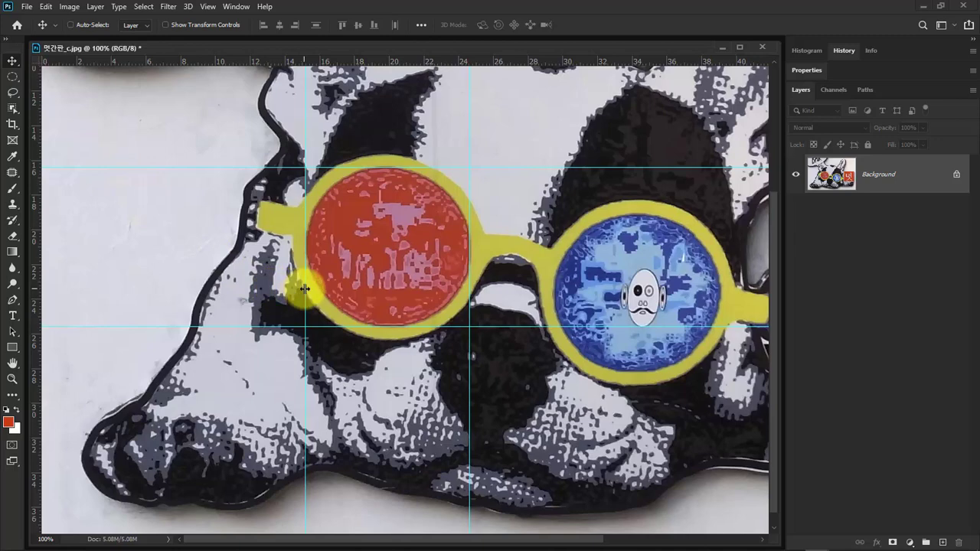
drag(305, 290, 306, 291)
drag(389, 167, 389, 167)
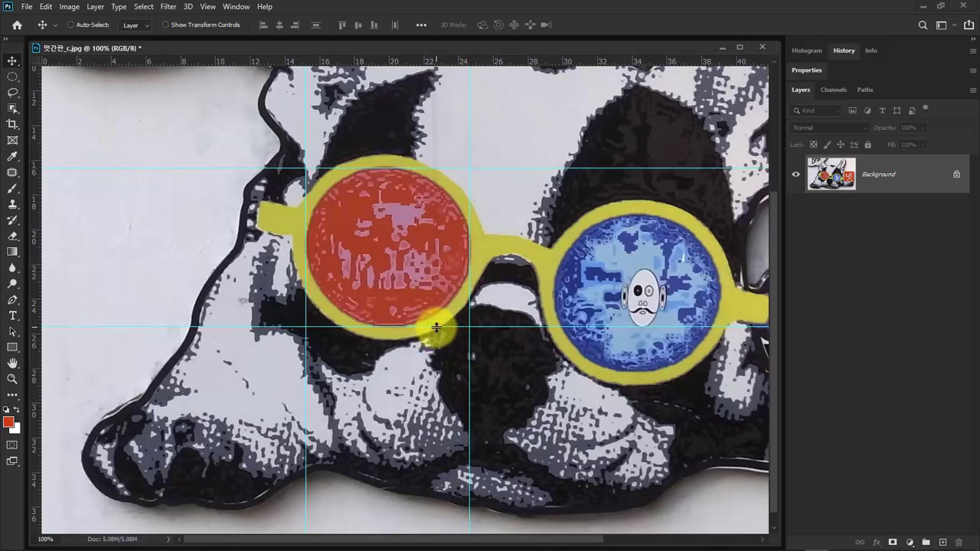
drag(436, 328, 414, 326)
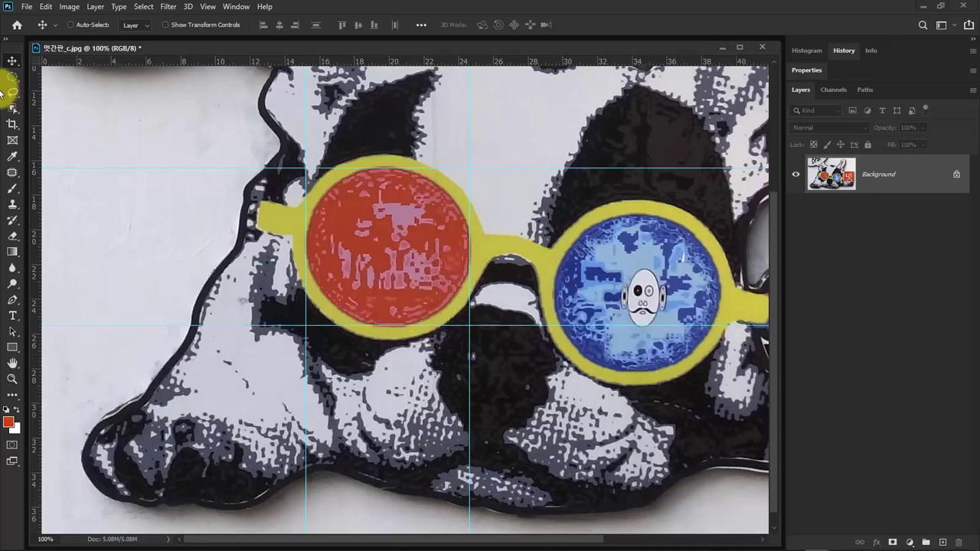
Draw an elliptical selection over the red lens between opposite guide intersections and check that Snap is on.
drag(12, 77, 63, 91)
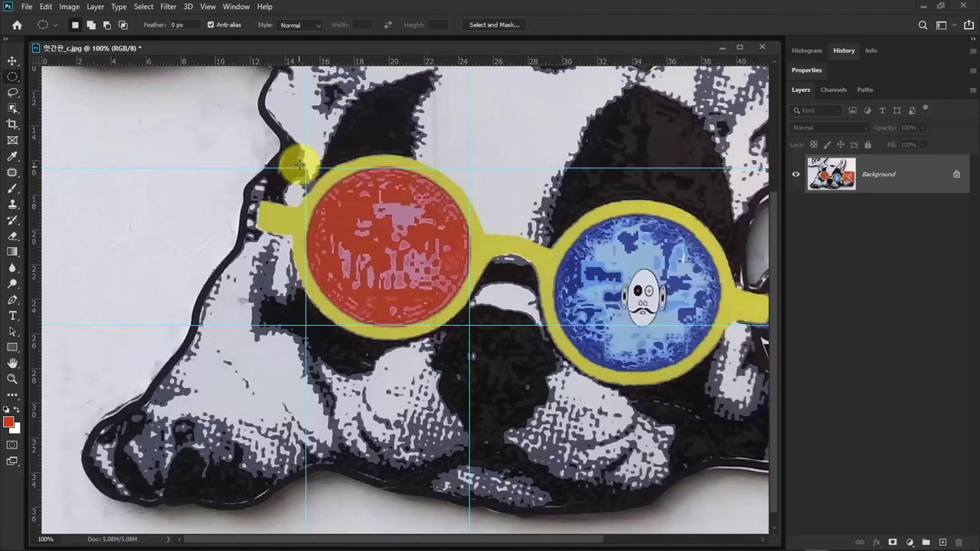
drag(305, 167, 464, 324)
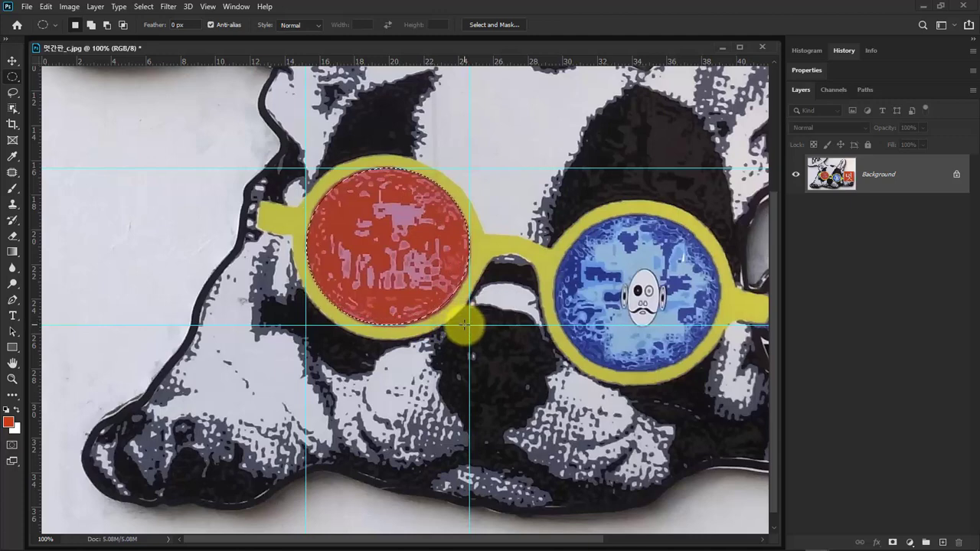
click(207, 7)
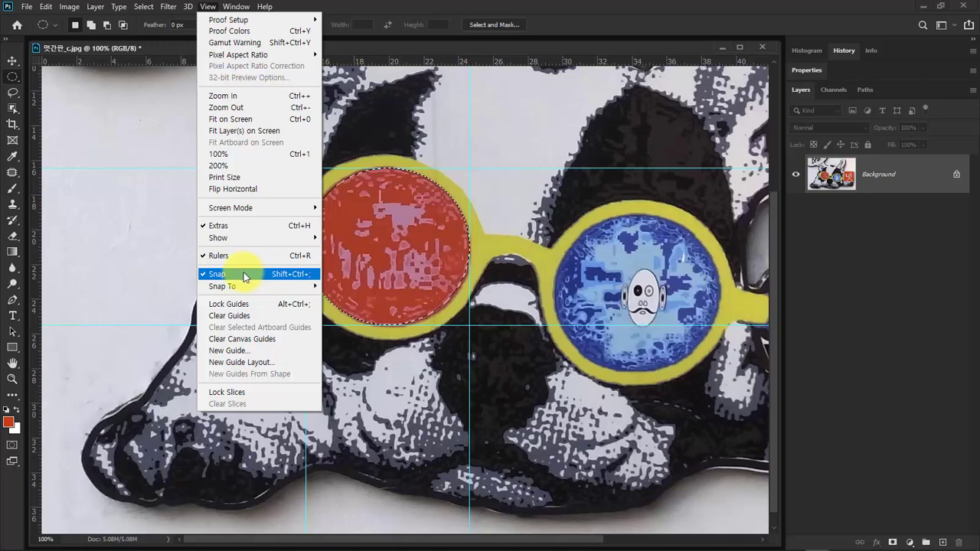
click(447, 47)
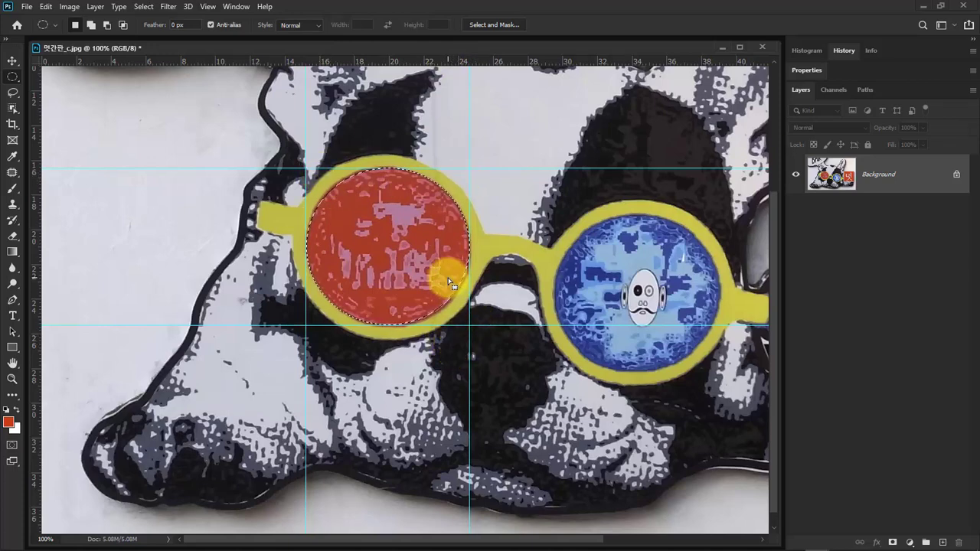
Copy the selected red lens, move the baby photo's window beside the dog image and paste the lens into it.
key(ctrl+minus)
key(ctrl+minus)
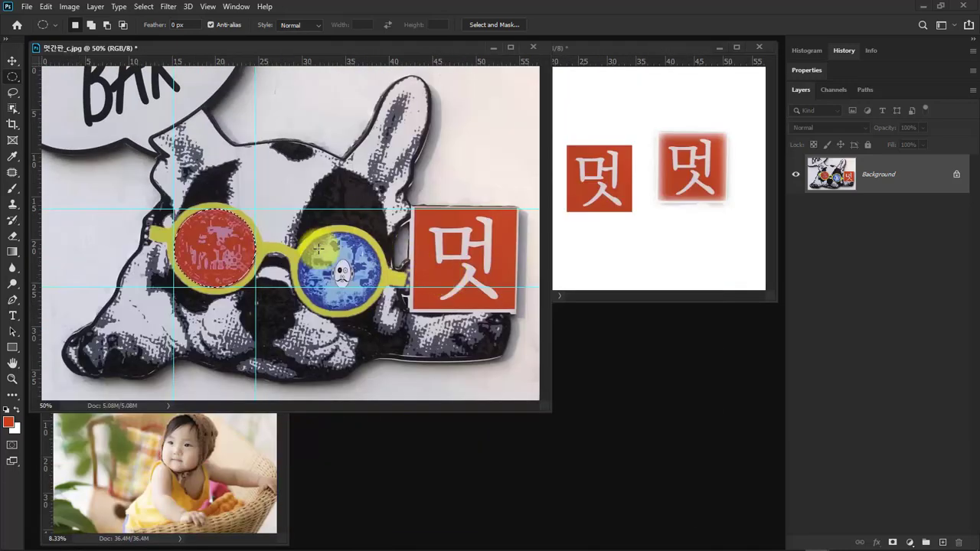
click(261, 426)
drag(221, 362, 660, 226)
key(ctrl+v)
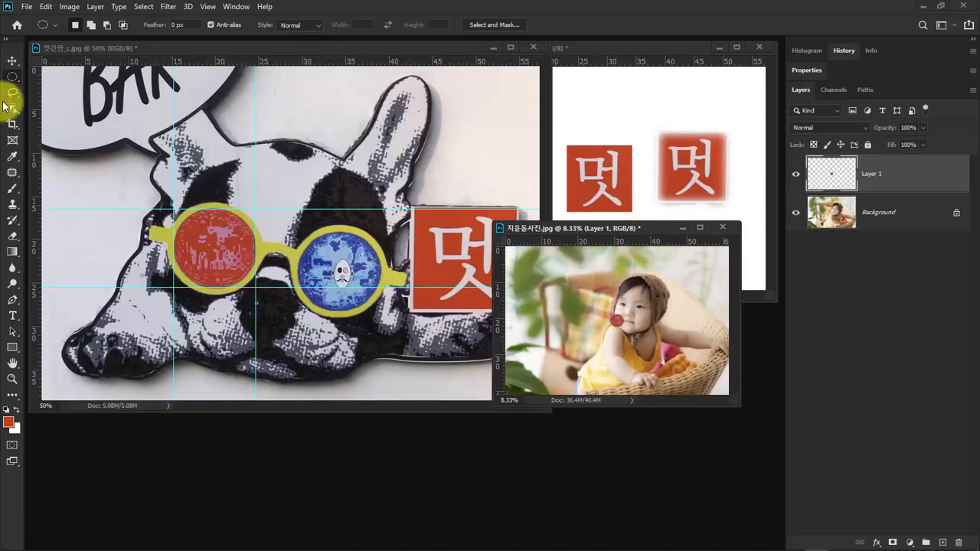
Move the pasted lens to the upper-left part of the baby photo with the Move tool and reposition the photo's window.
click(13, 61)
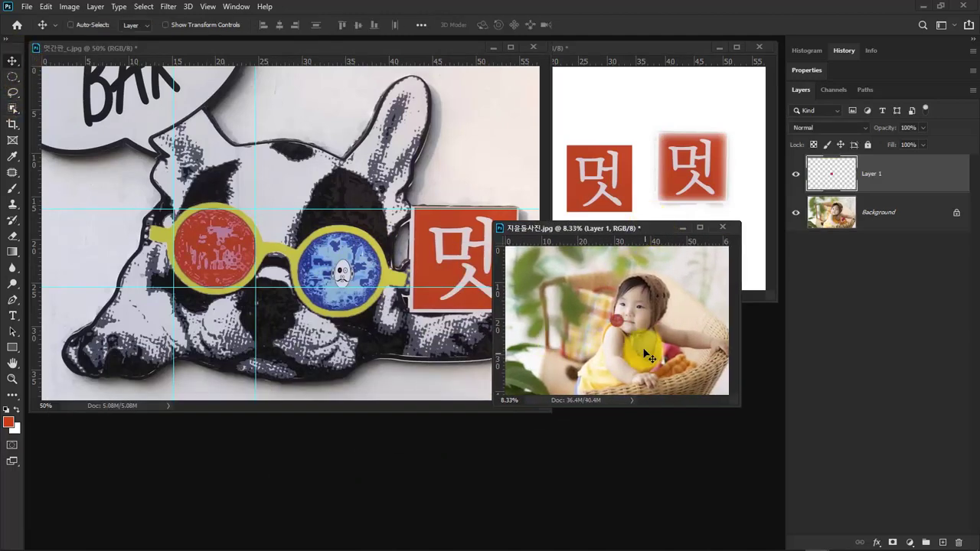
drag(644, 354, 550, 281)
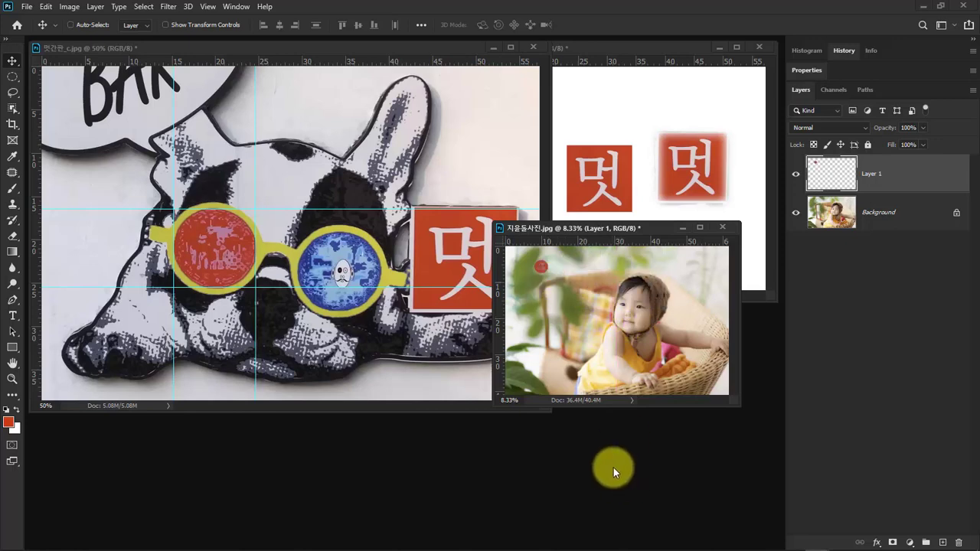
drag(615, 228, 572, 281)
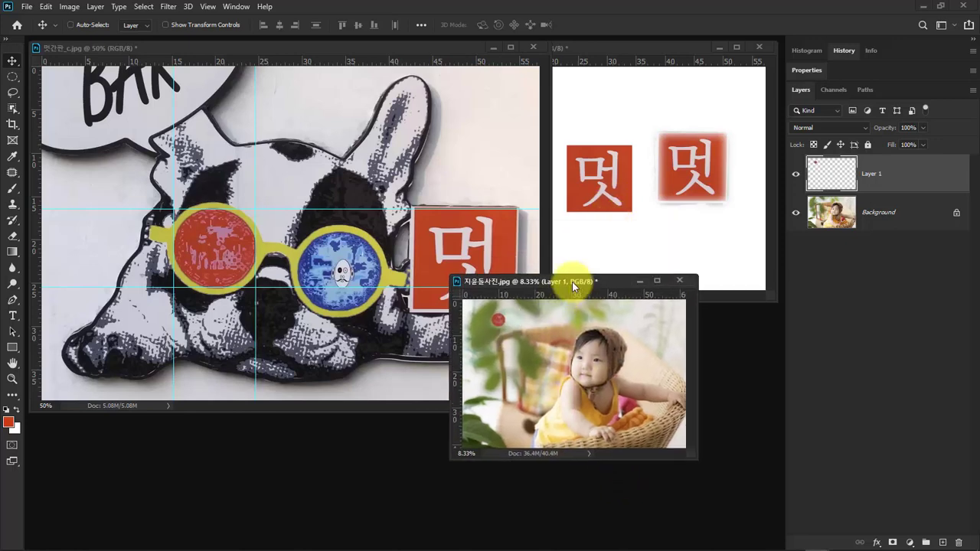
Paste the copied lens into Untitled-1.psd and place it below the first red square.
click(627, 49)
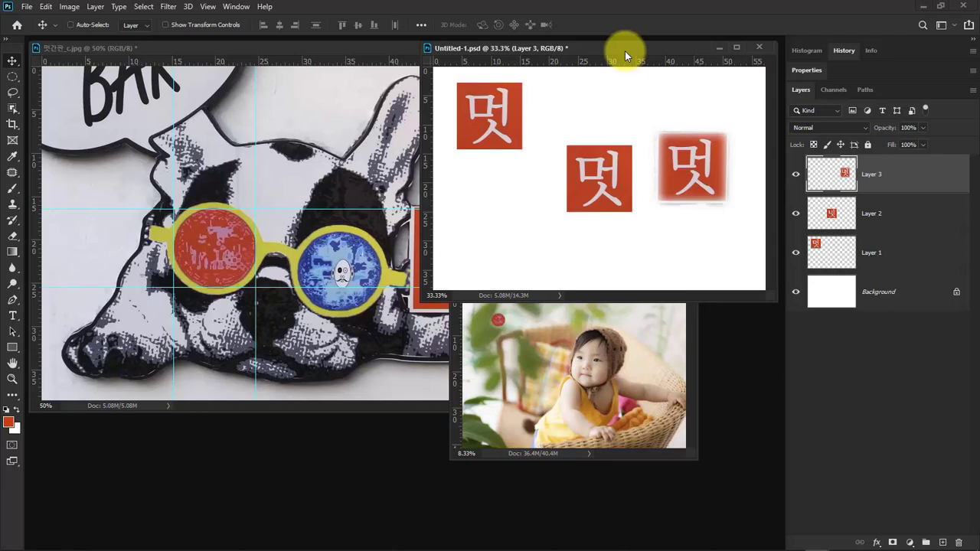
key(ctrl+v)
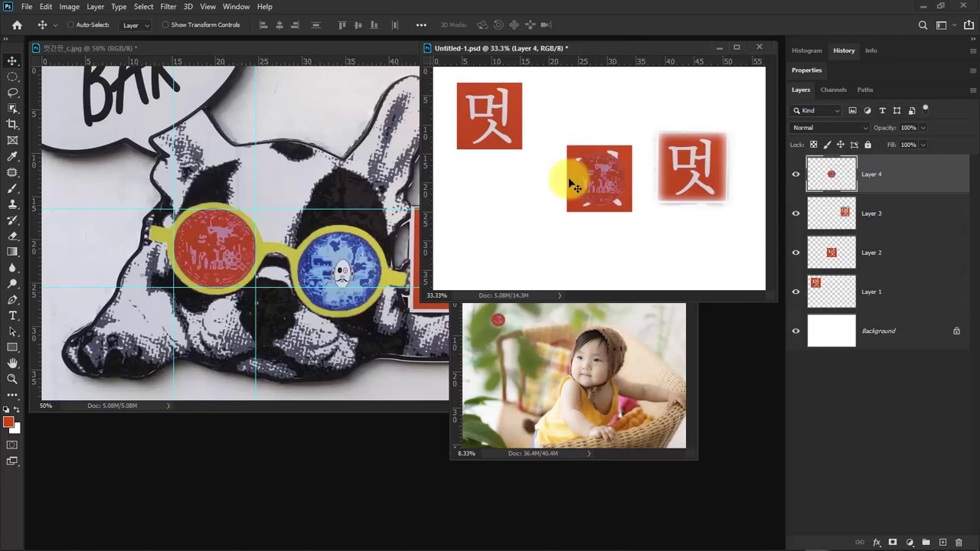
drag(610, 188, 494, 216)
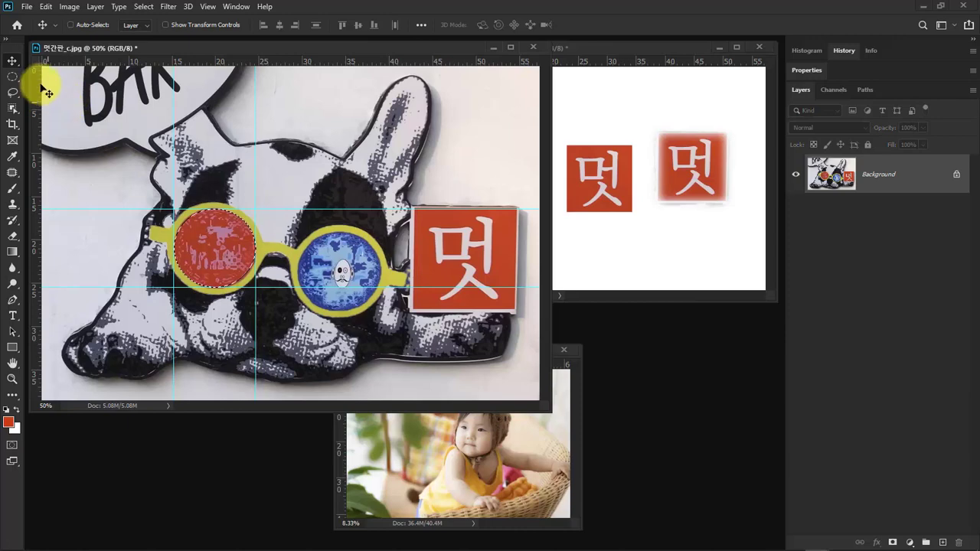
With the Elliptical Marquee tool active, examine the selection edge on the dog image's red lens and the pasted lens's edge at pixel level.
click(15, 75)
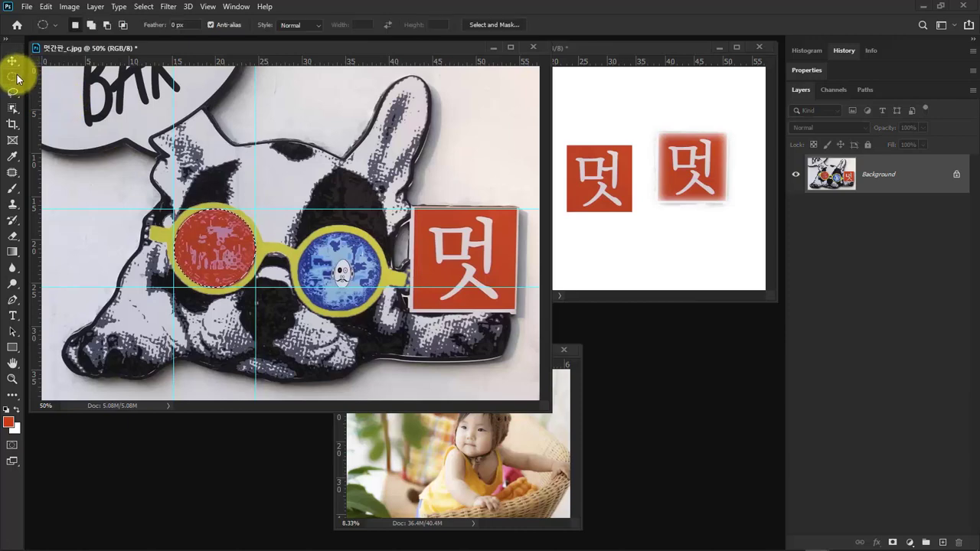
right_click(15, 75)
click(62, 87)
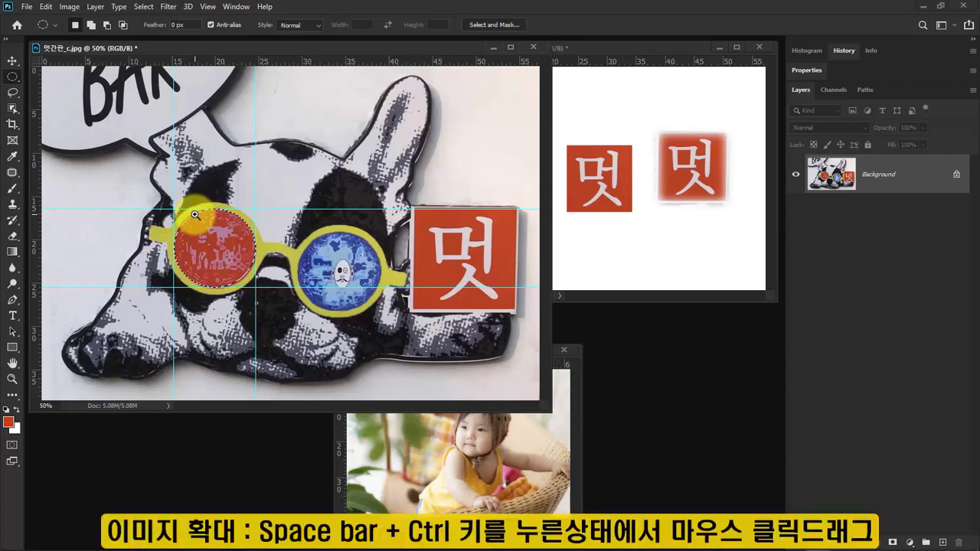
drag(202, 217, 346, 262)
drag(327, 214, 314, 242)
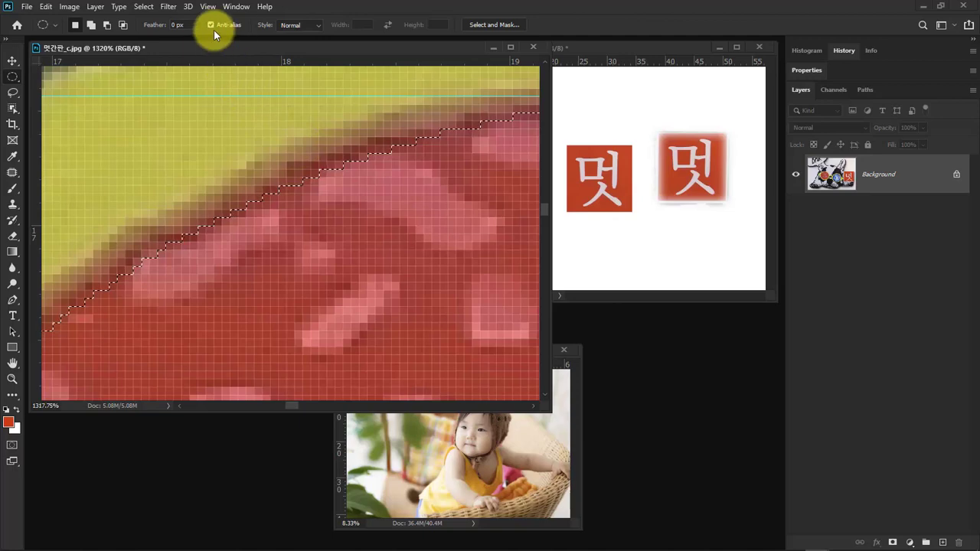
click(617, 46)
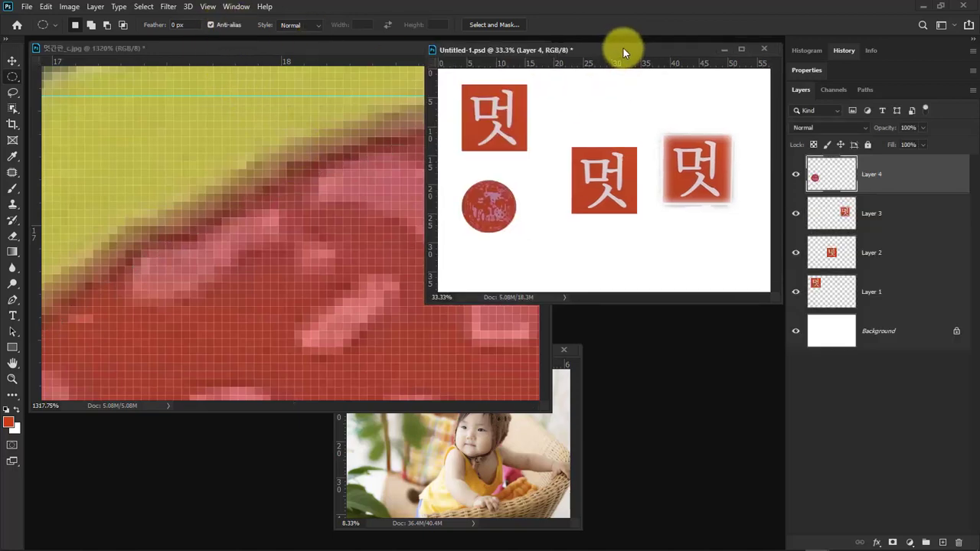
drag(483, 203, 547, 136)
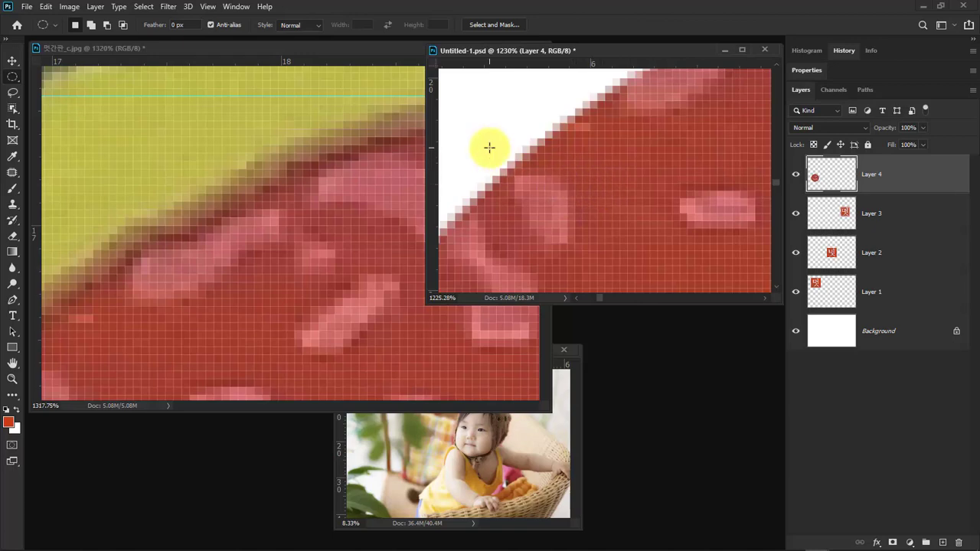
Turn off the Pixel Grid display for Untitled-1.psd.
click(207, 6)
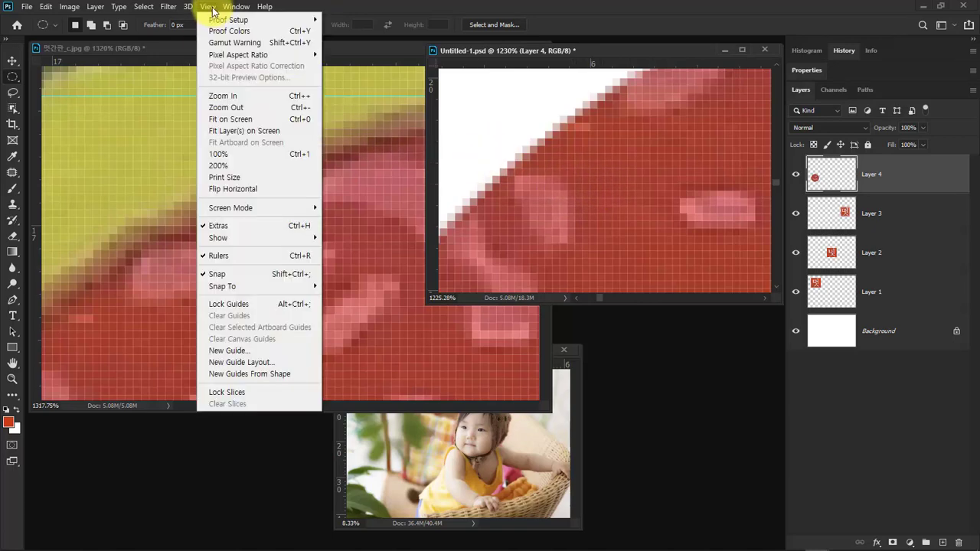
mouse_move(263, 239)
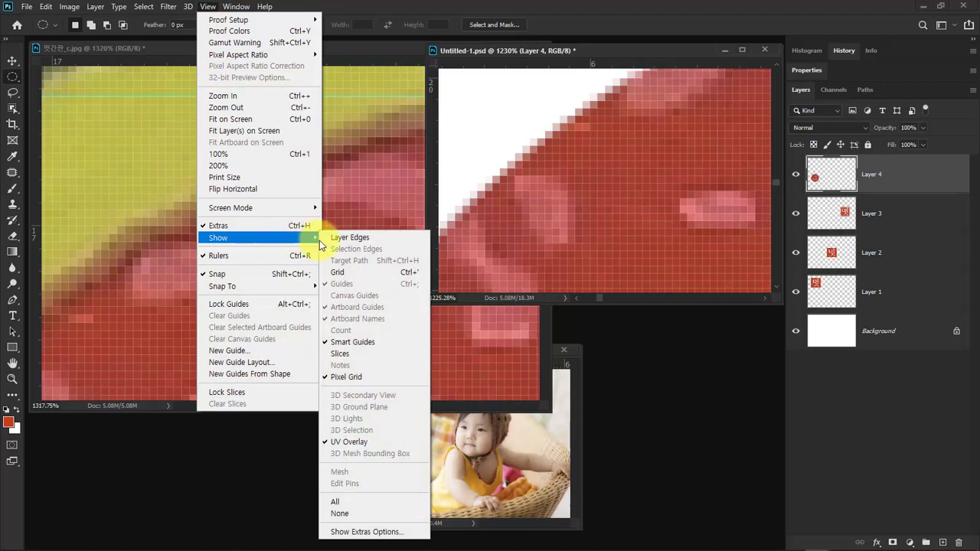
click(395, 379)
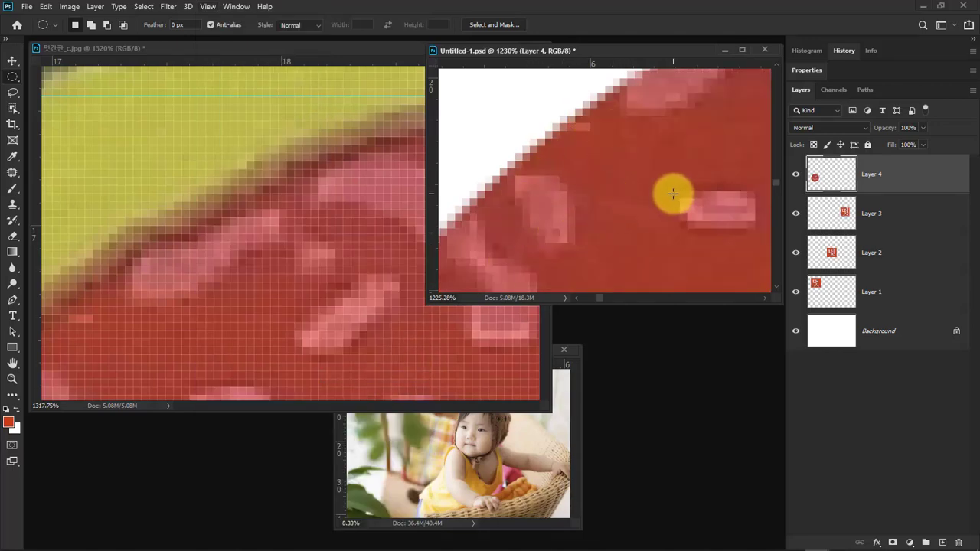
In the dog image, deselect, turn off Anti-alias and draw an elliptical selection over the red lens between opposite guide intersections.
click(376, 51)
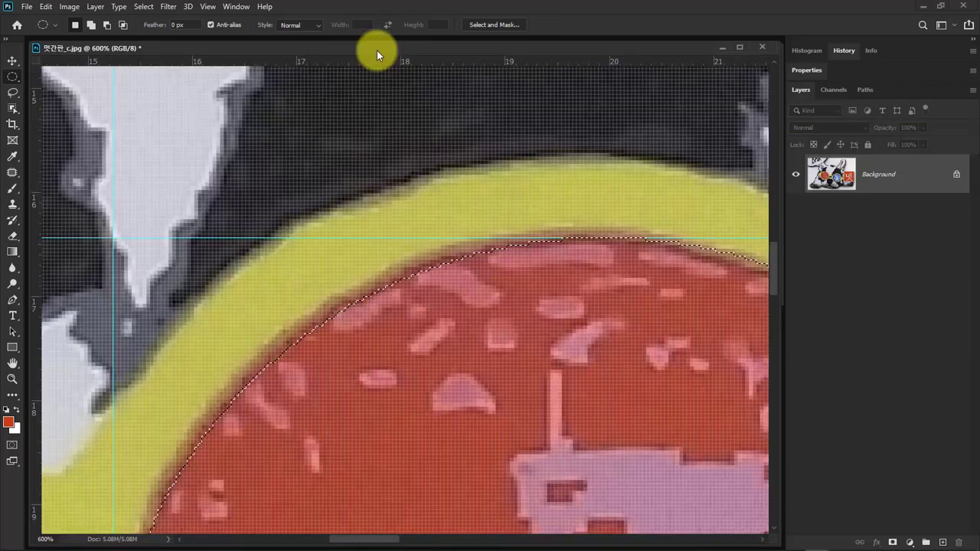
key(ctrl+0)
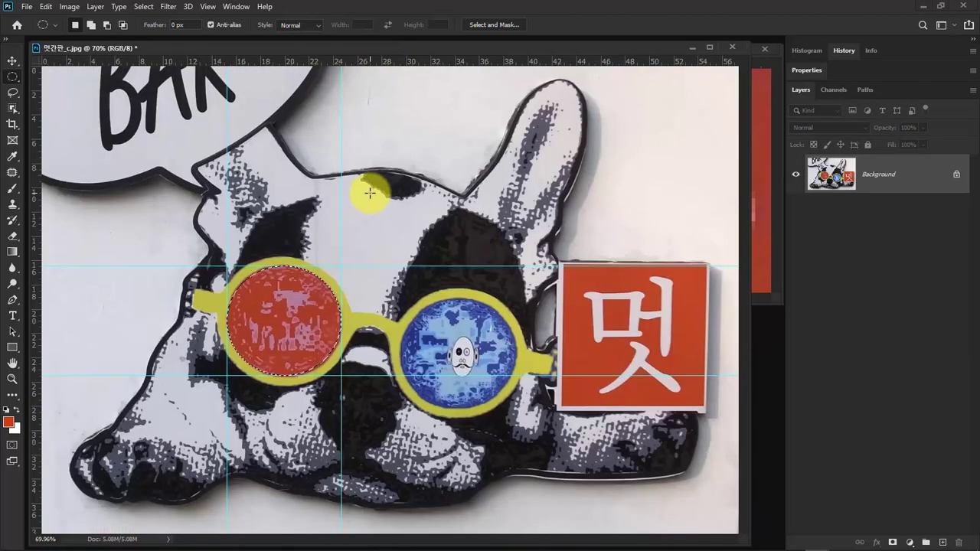
key(ctrl+d)
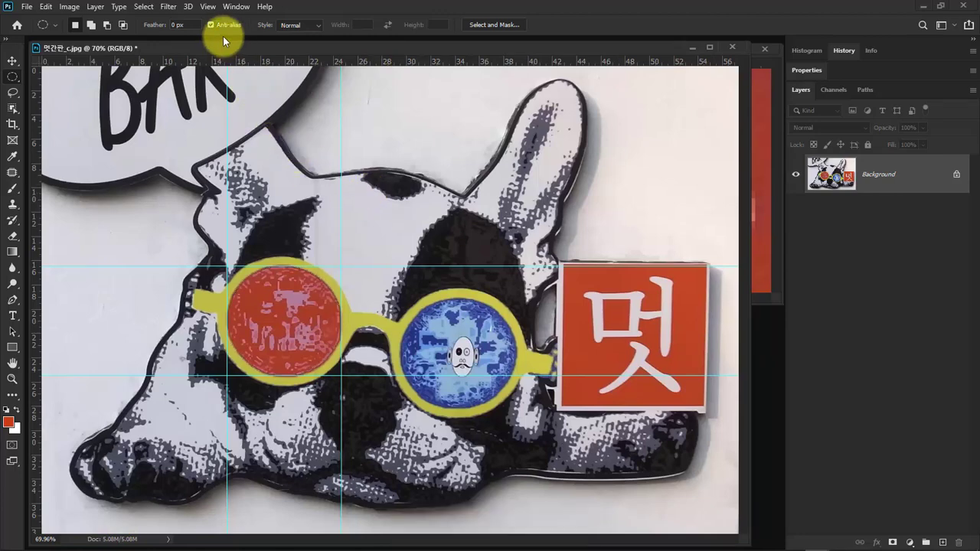
click(211, 28)
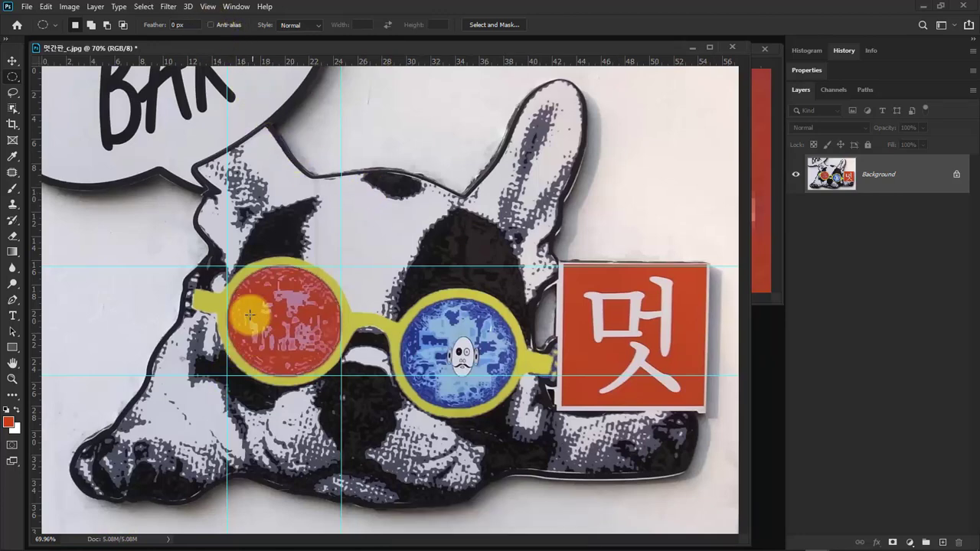
drag(227, 267, 341, 375)
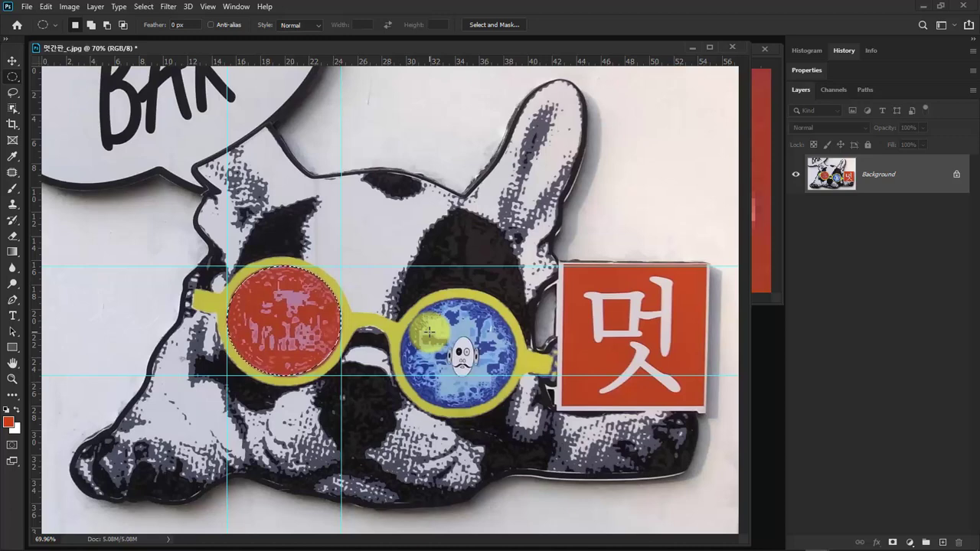
Copy the non-anti-aliased lens selection from the dog image and paste it into Untitled-1.psd.
key(ctrl+minus)
key(ctrl+minus)
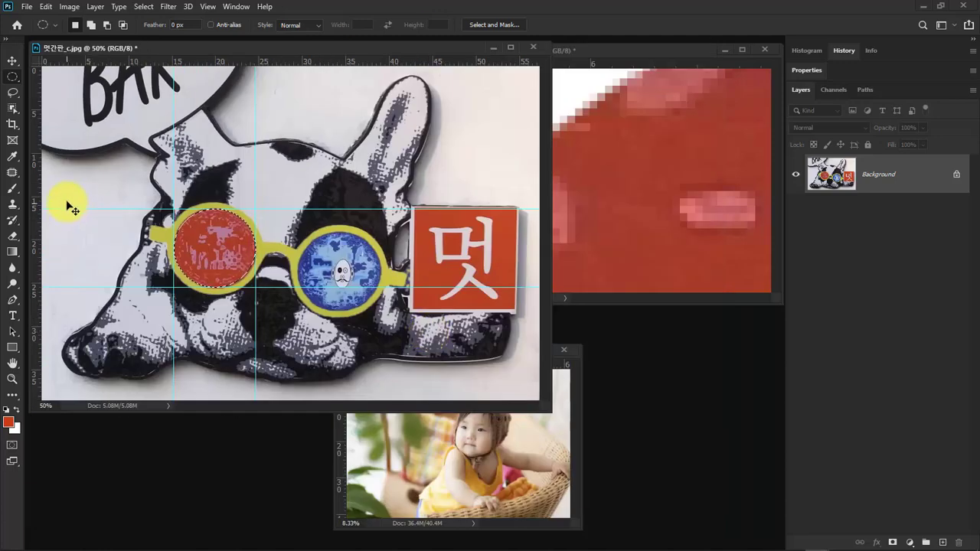
click(609, 50)
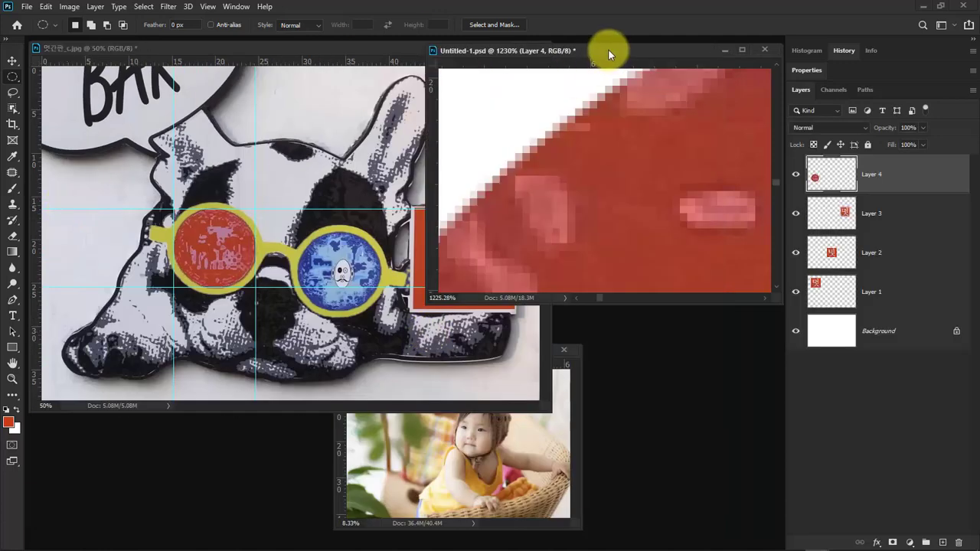
key(ctrl+v)
Move the newly pasted lens with the Move tool so it partly overlaps the earlier lens copy on its right side.
double_click(606, 49)
key(ctrl+minus)
key(ctrl+minus)
key(ctrl+minus)
key(ctrl+minus)
key(ctrl+minus)
key(ctrl+minus)
key(ctrl+minus)
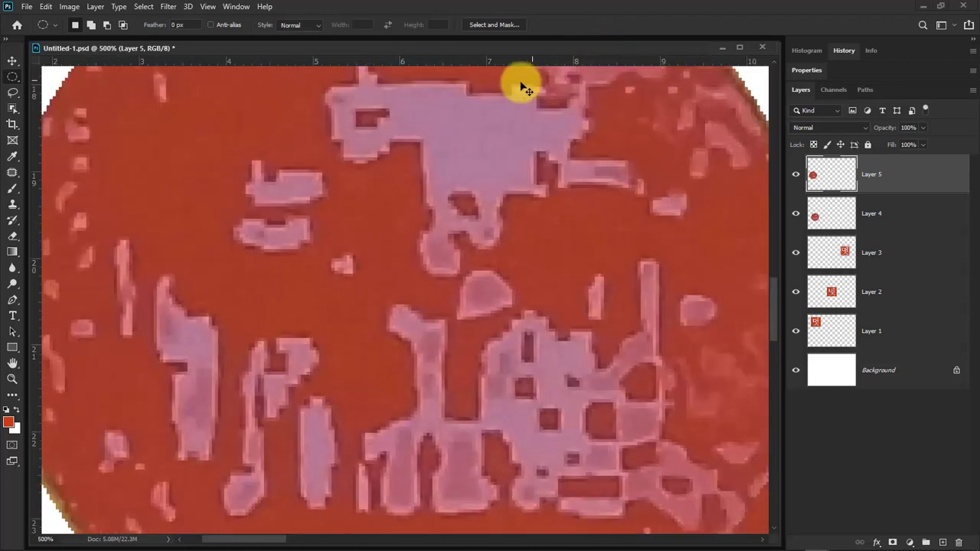
key(ctrl+plus)
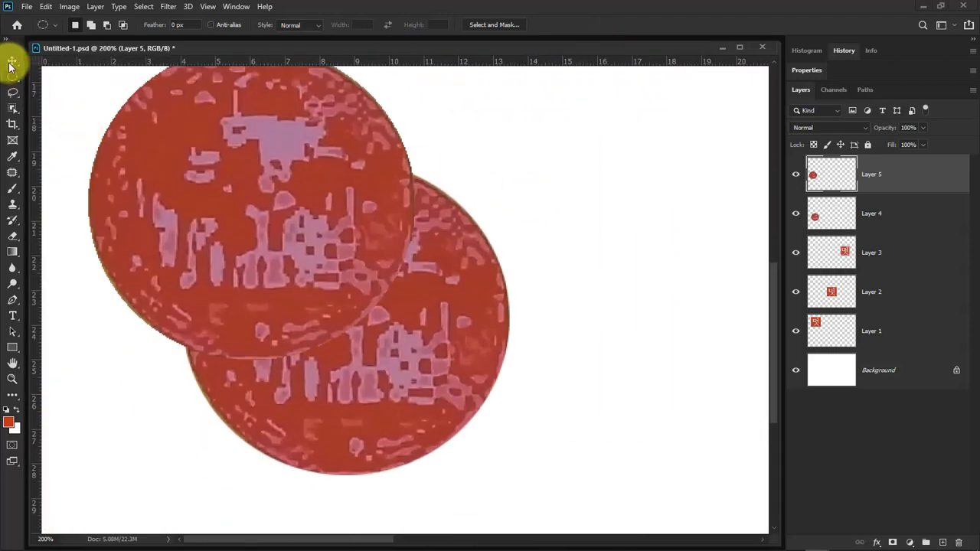
click(12, 62)
drag(276, 222, 586, 349)
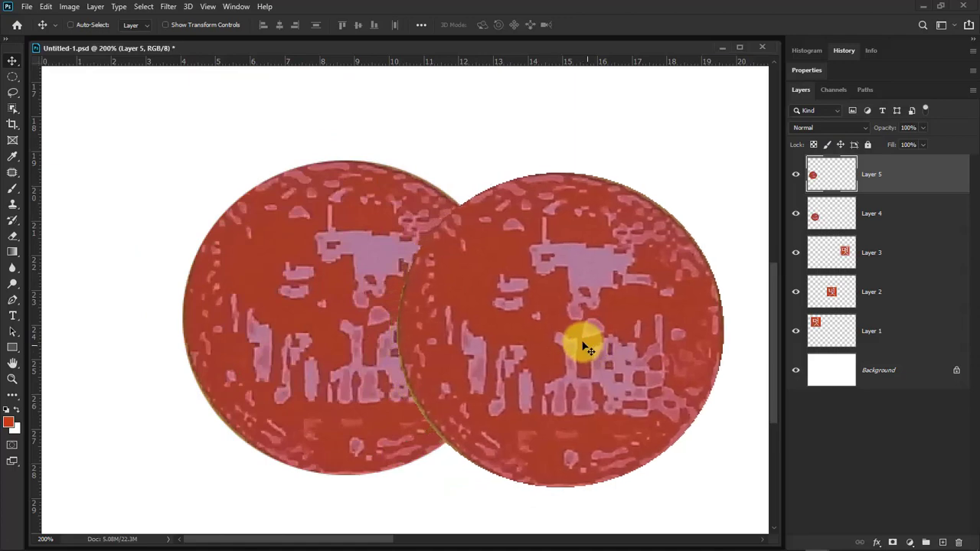
Compare the anti-aliased and non-anti-aliased lens edges up close where the two copies overlap.
key(ctrl+space)
drag(459, 212, 549, 295)
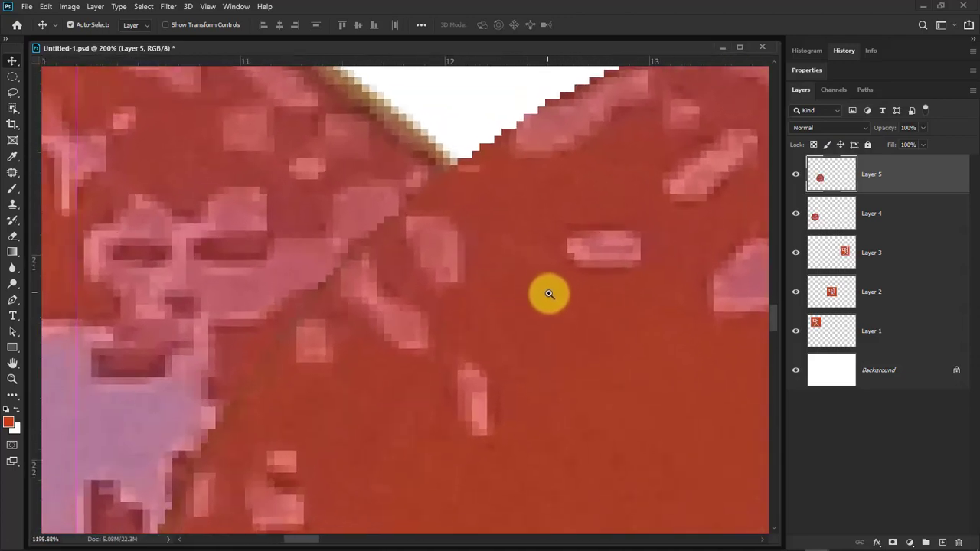
key(space)
drag(462, 196, 363, 360)
click(396, 320)
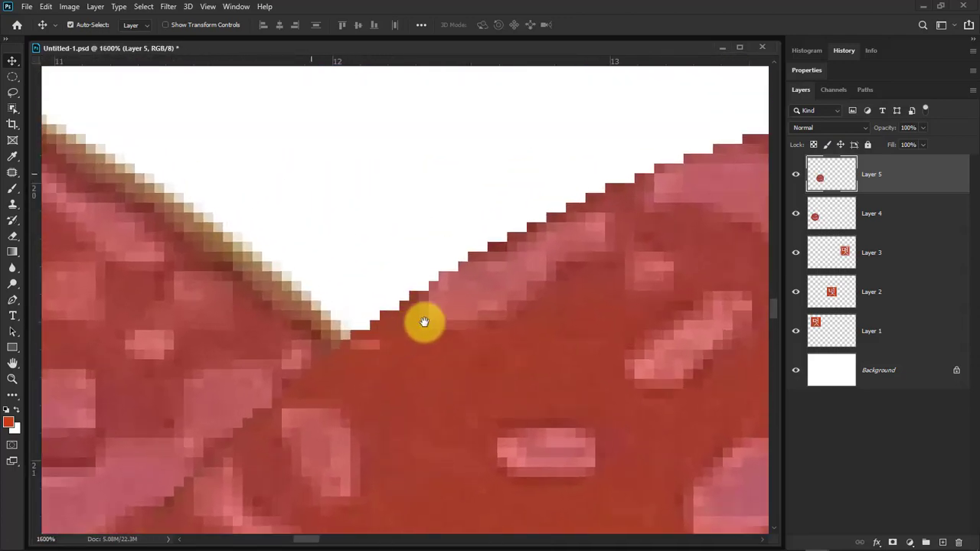
drag(459, 293, 418, 329)
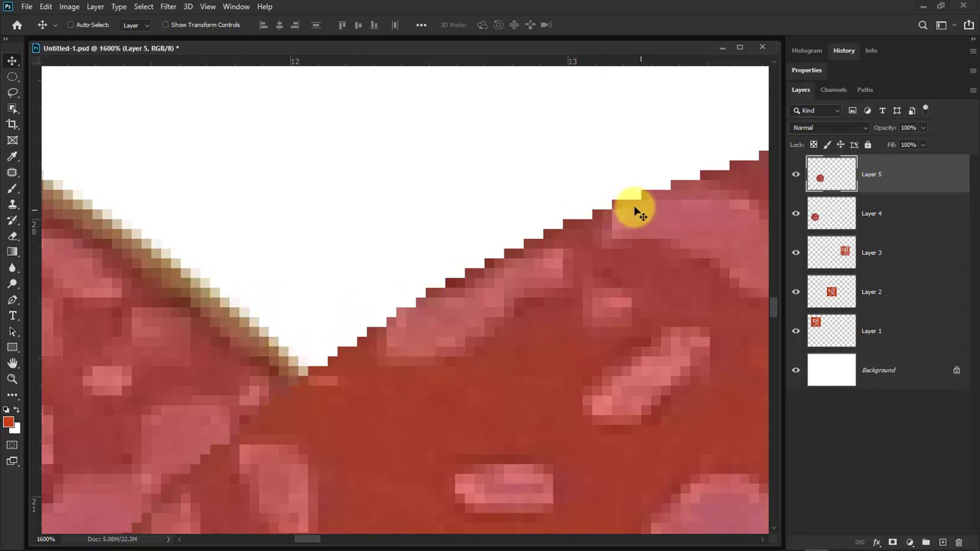
key(ctrl+minus)
key(ctrl+minus)
key(ctrl+minus)
key(ctrl+minus)
key(ctrl+minus)
key(ctrl+minus)
key(ctrl+minus)
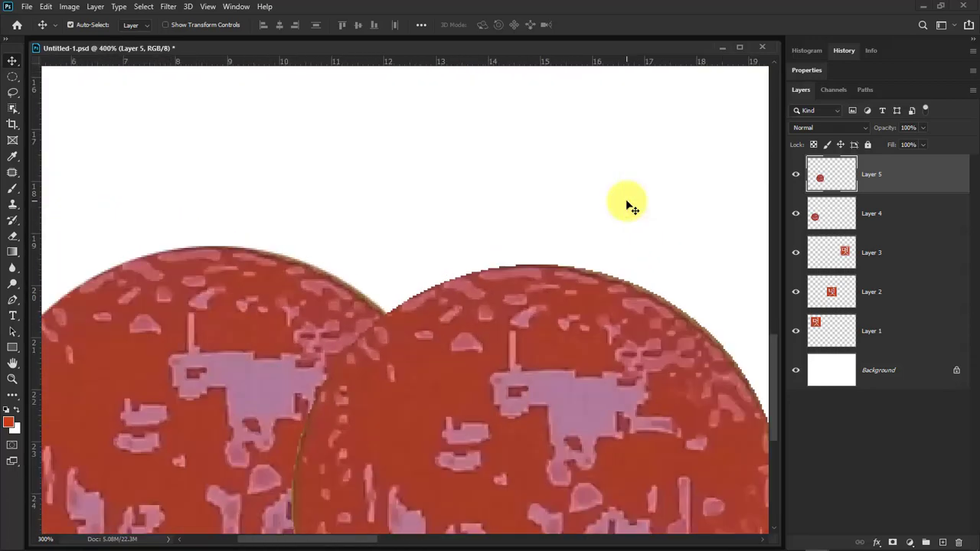
key(ctrl+minus)
key(ctrl+minus)
key(ctrl+minus)
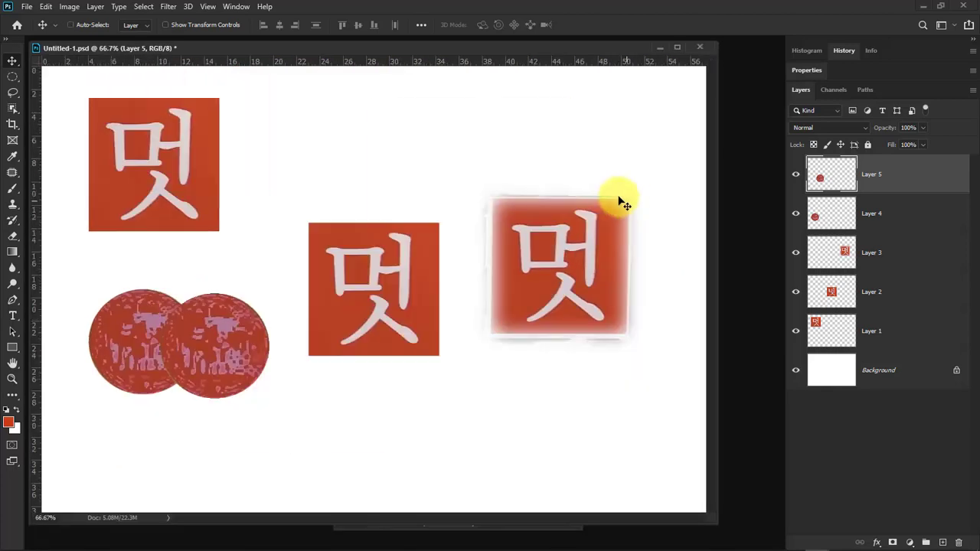
drag(186, 311, 468, 346)
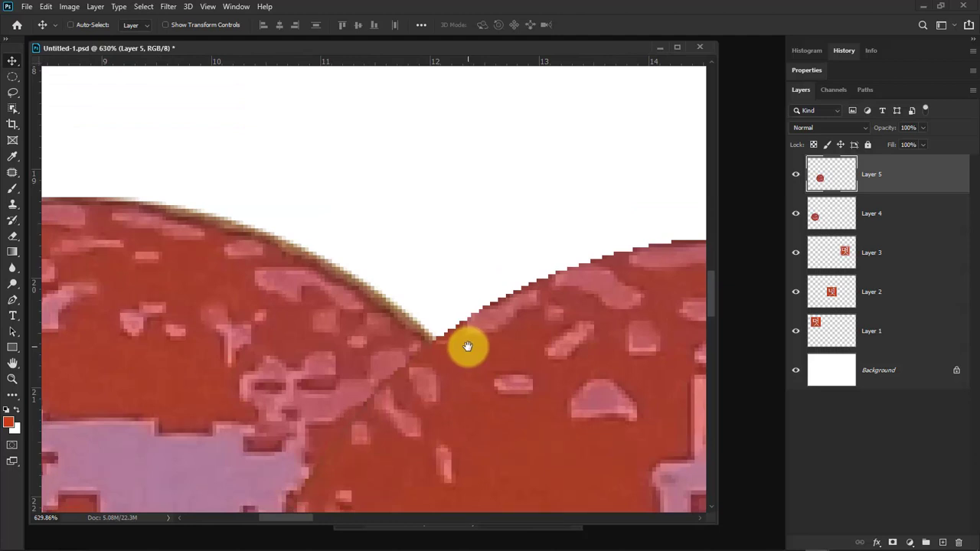
Select the Elliptical Marquee tool and turn on Anti-alias.
right_click(12, 77)
click(67, 84)
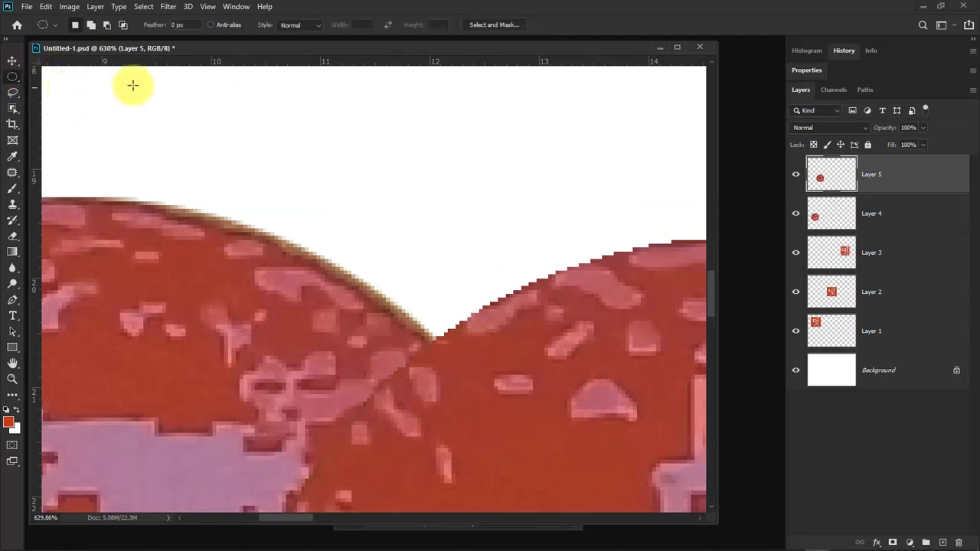
click(212, 25)
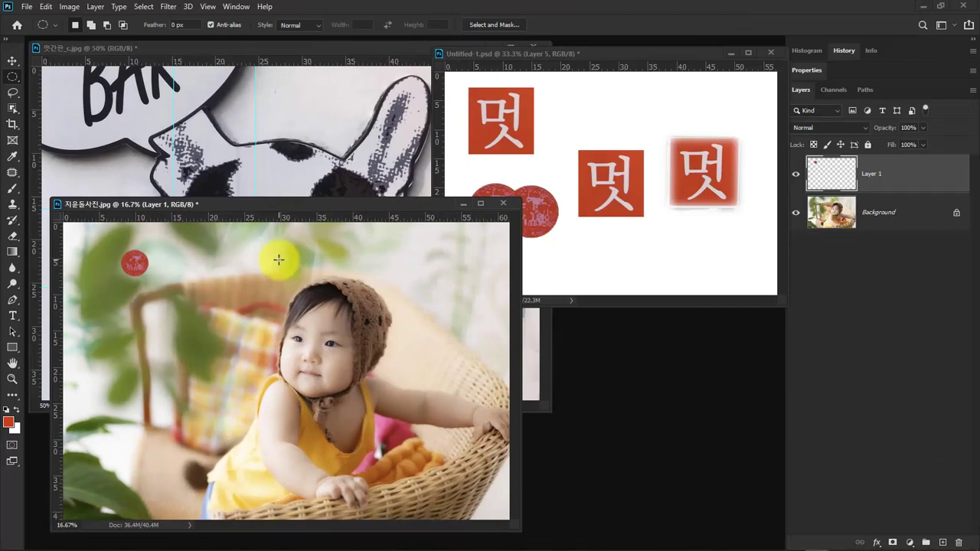
Delete the pasted lens layer from the baby photo and set the Elliptical Marquee's feather to 50 px.
drag(893, 188, 958, 542)
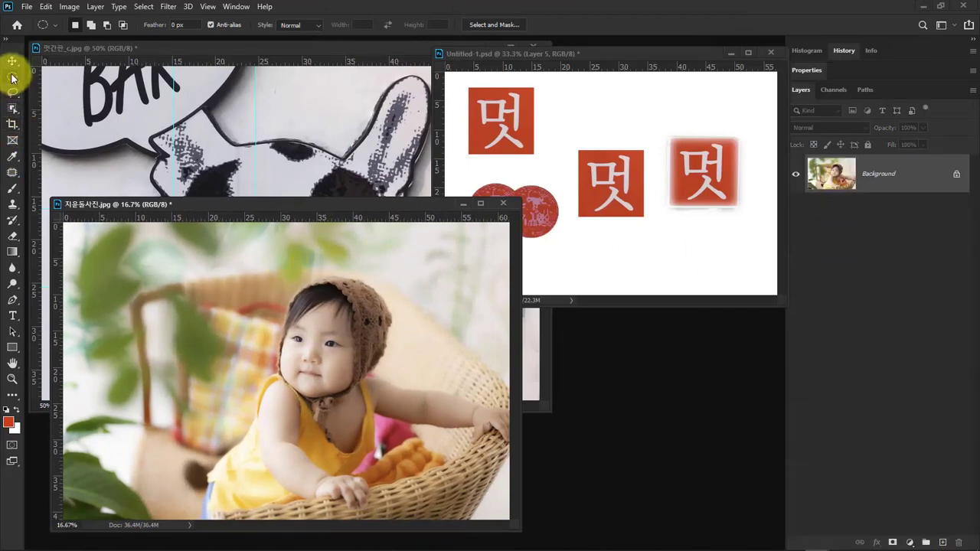
click(152, 26)
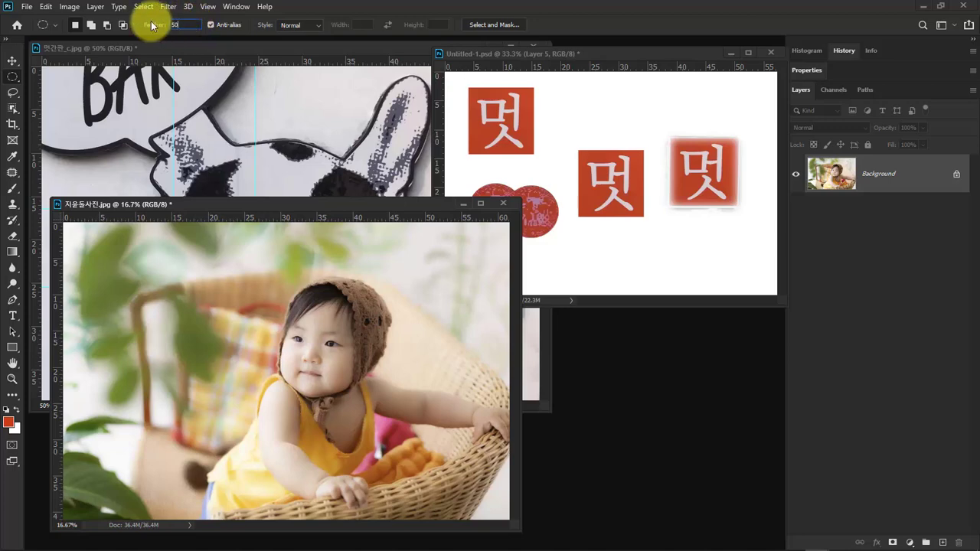
key(ctrl+minus)
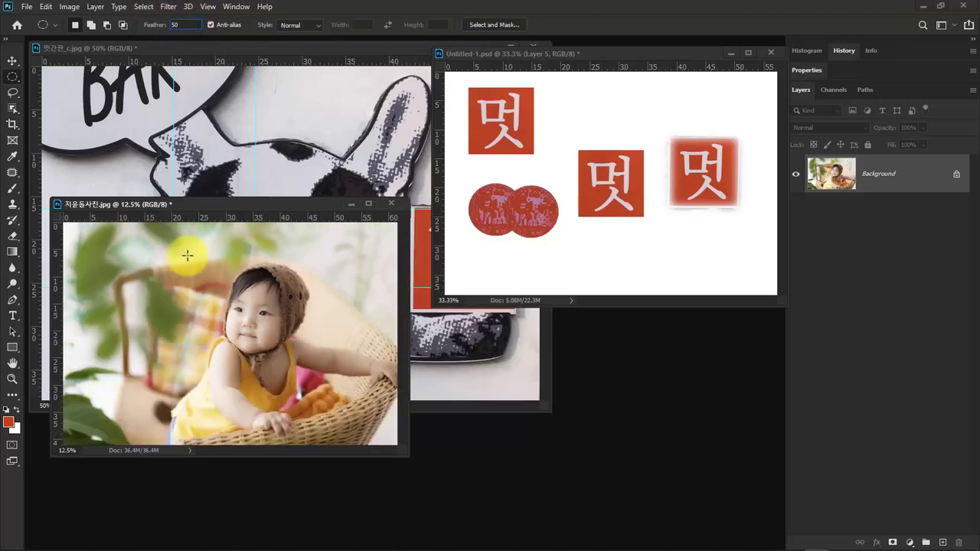
Draw a feathered elliptical selection around the baby, from above the hat to the hand on the basket, and nudge it slightly down.
drag(187, 238, 341, 438)
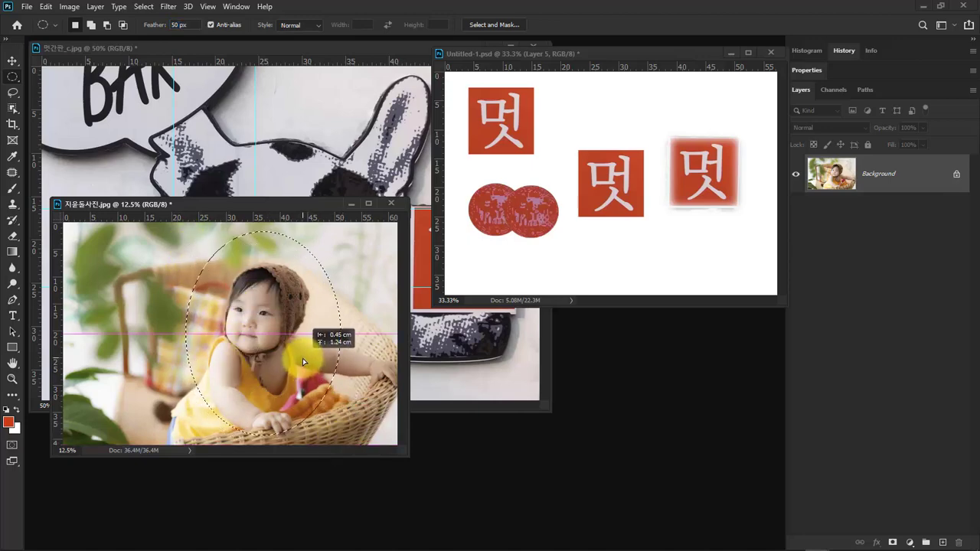
drag(278, 281, 277, 286)
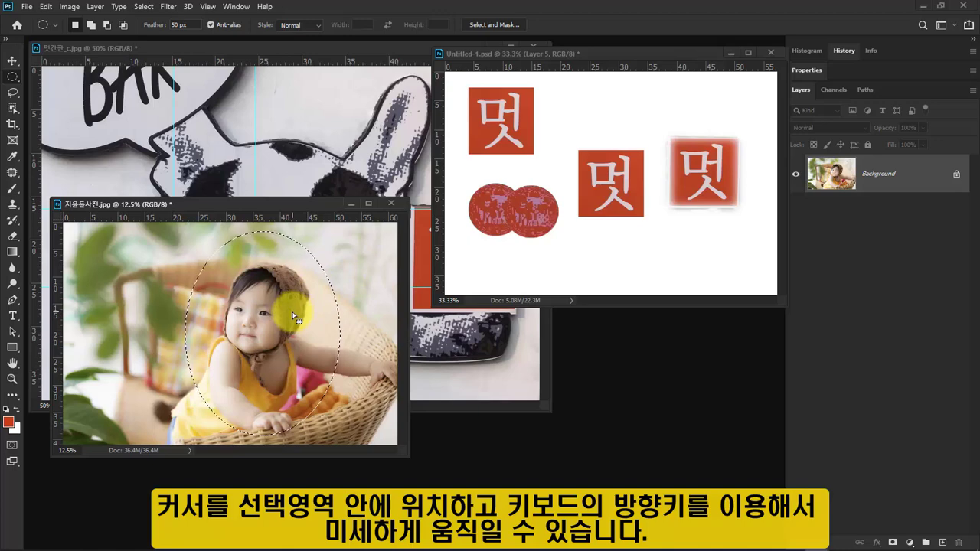
key(Down)
key(Down)
key(Down)
key(Down)
key(Down)
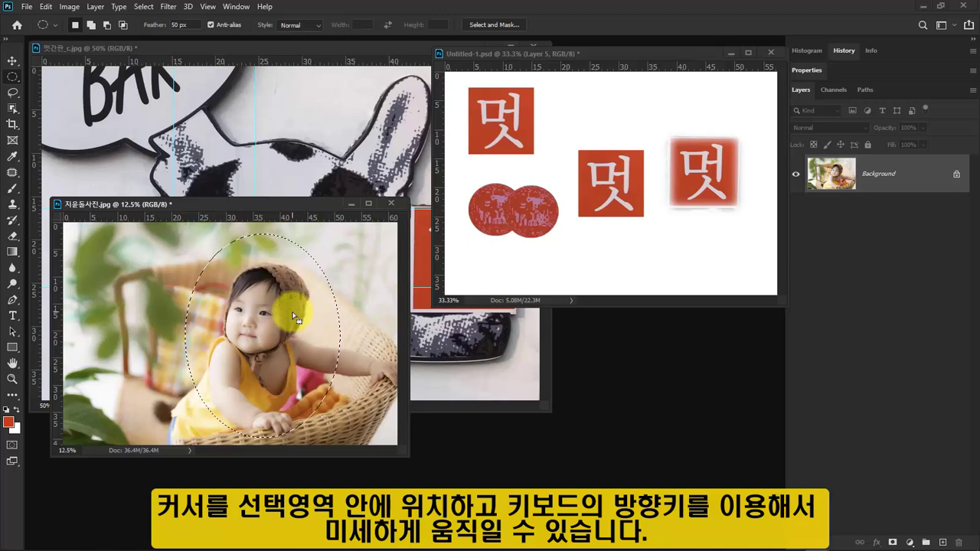
key(Down)
key(Down)
key(Down)
key(Down)
key(Down)
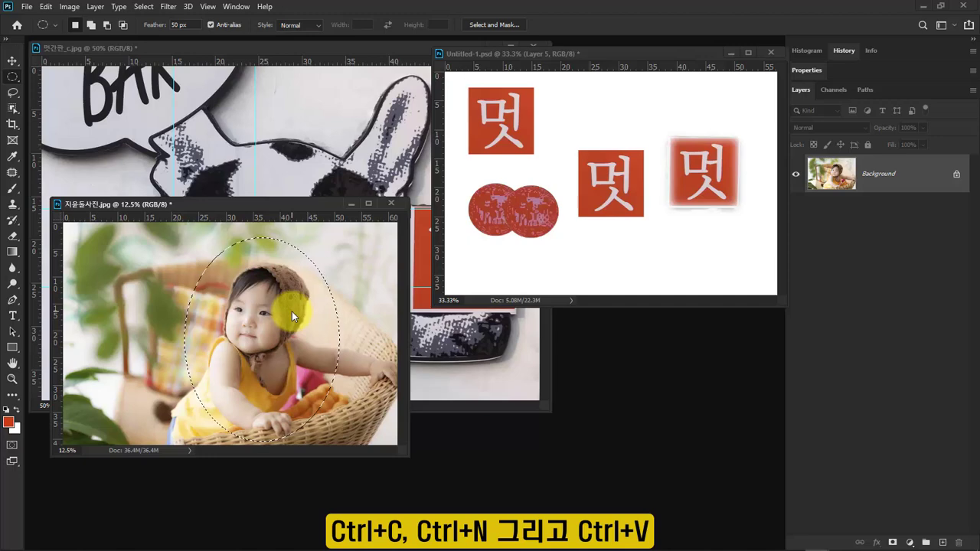
Copy the feathered selection and paste it into a new document created at the copied size.
key(ctrl+n)
key(Return)
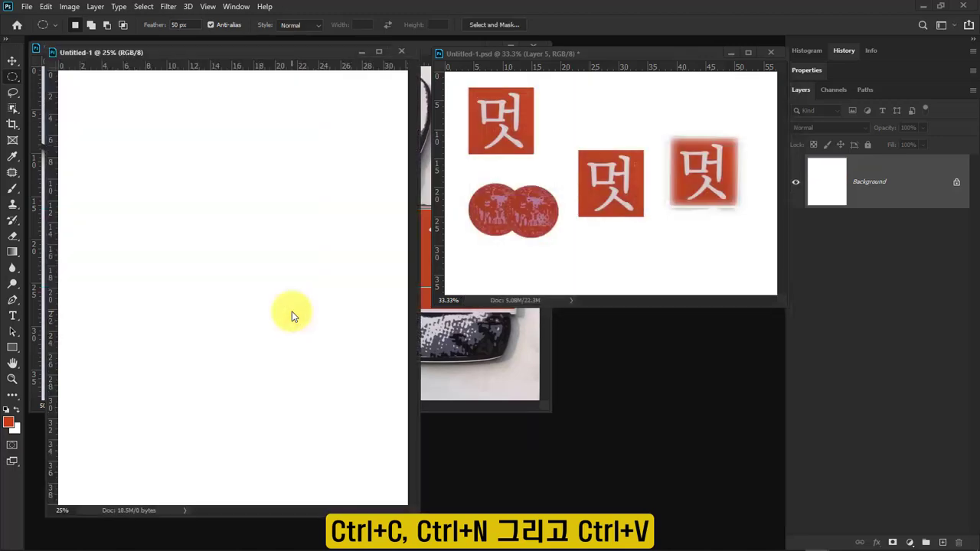
key(ctrl+v)
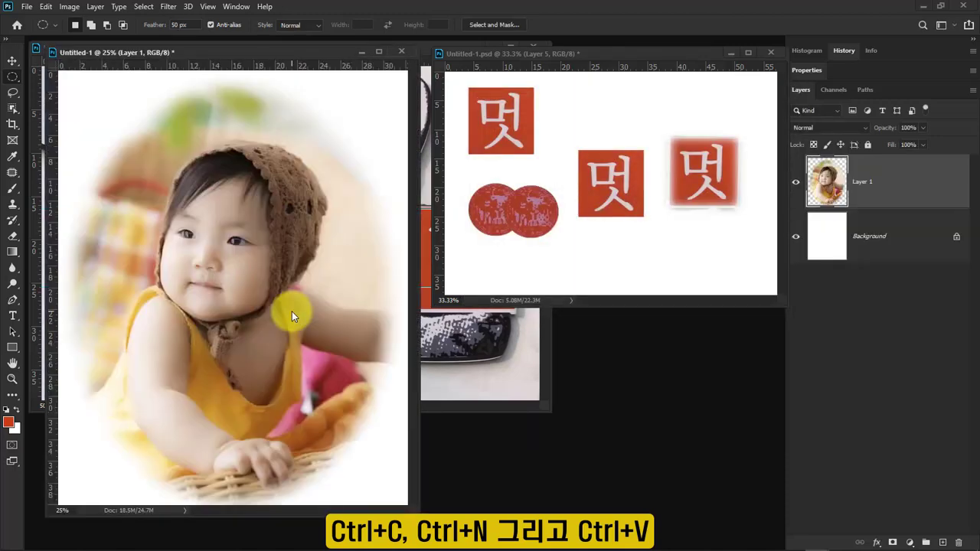